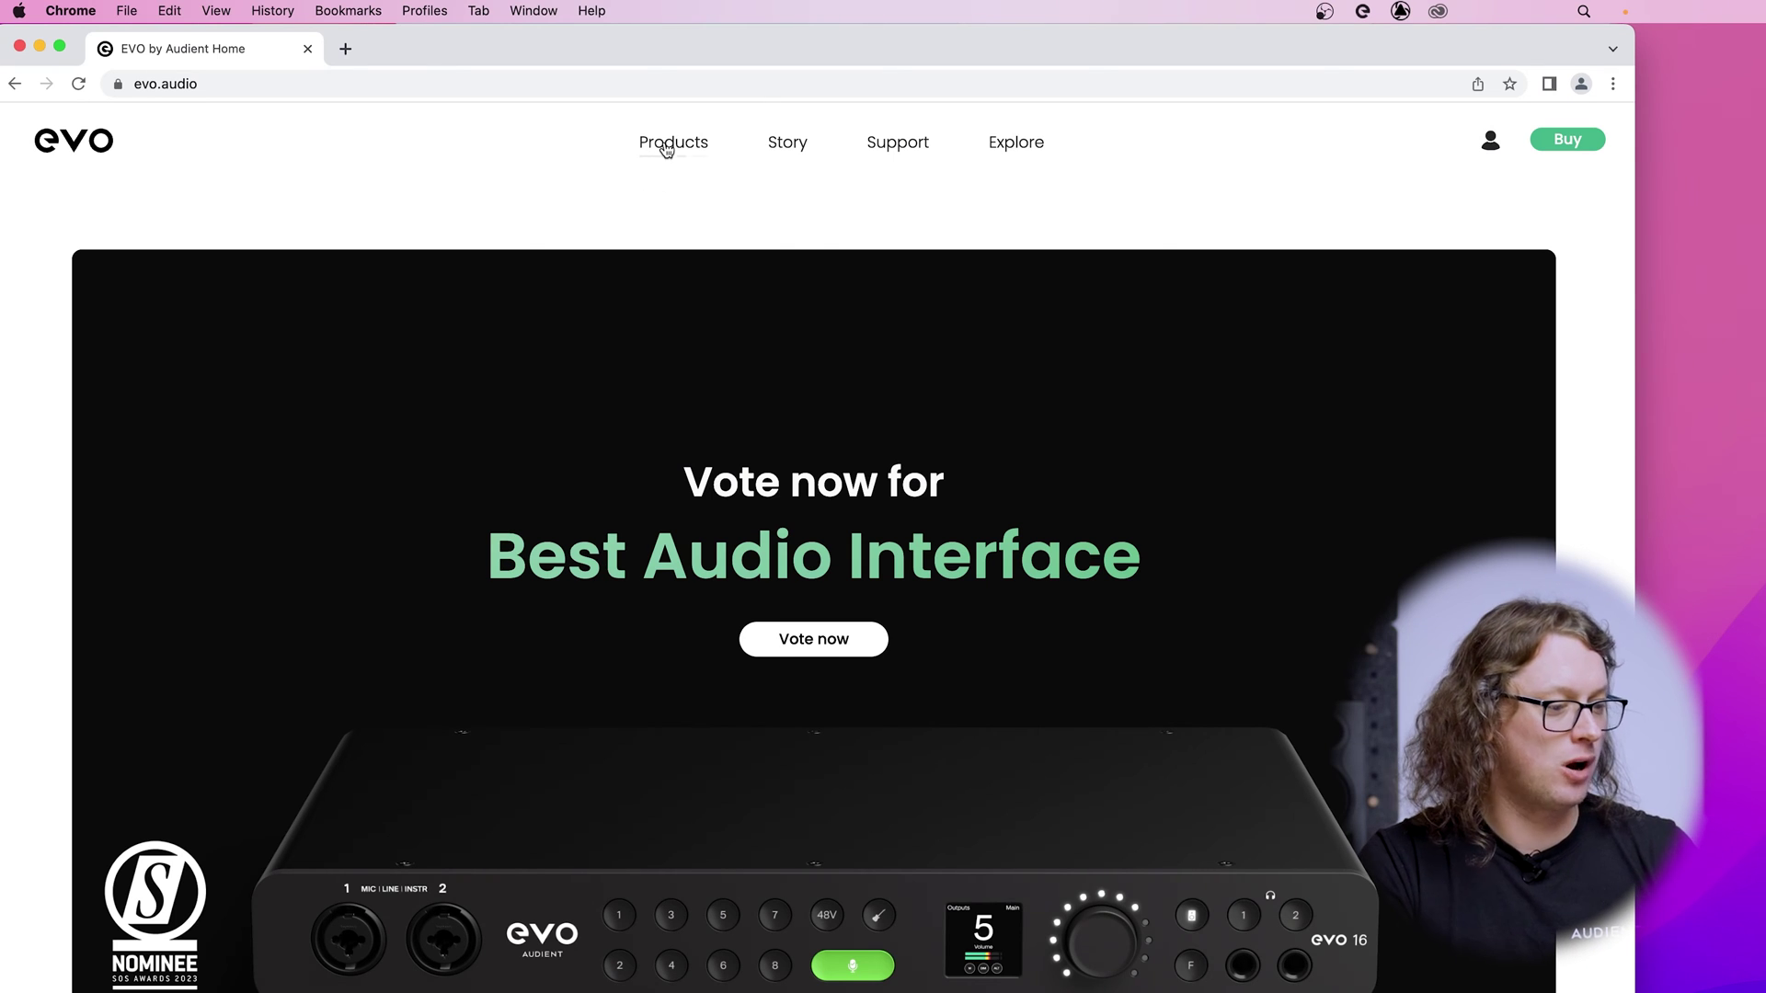
# Go to the EVO 4 Downloads page and scroll to the Drivers section showing Mac Driver v4.3.4
pyautogui.moveTo(668, 150)
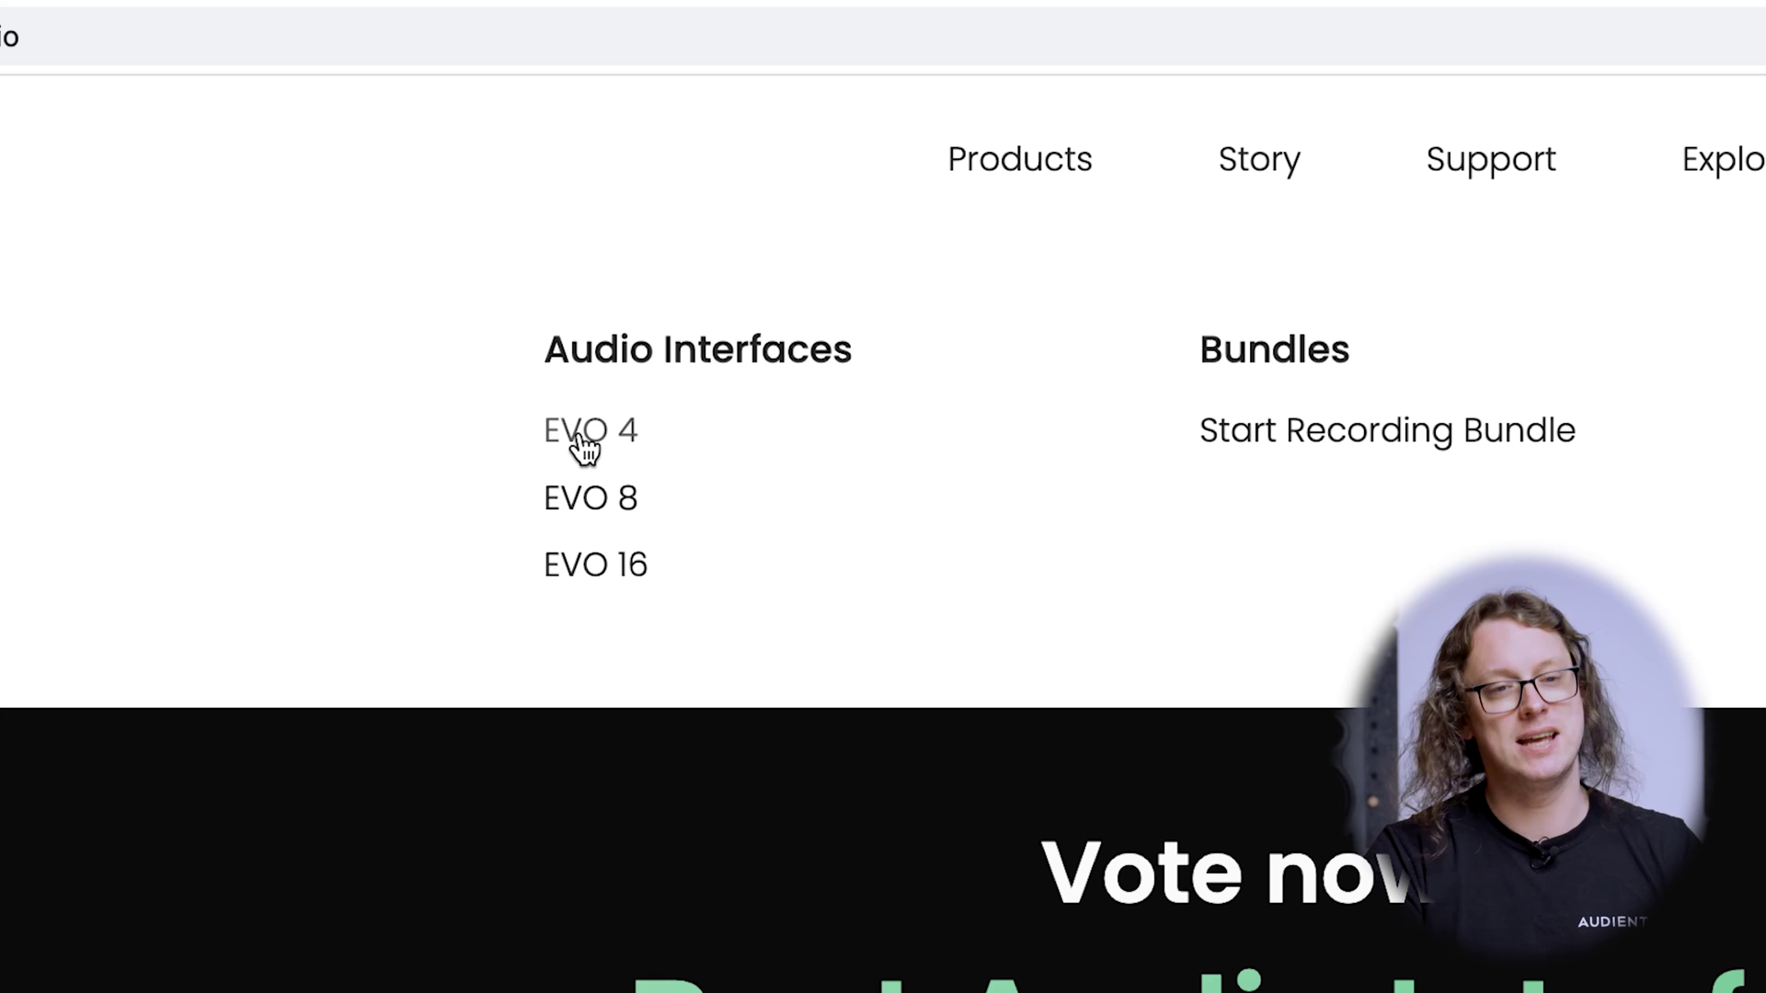
pyautogui.click(585, 449)
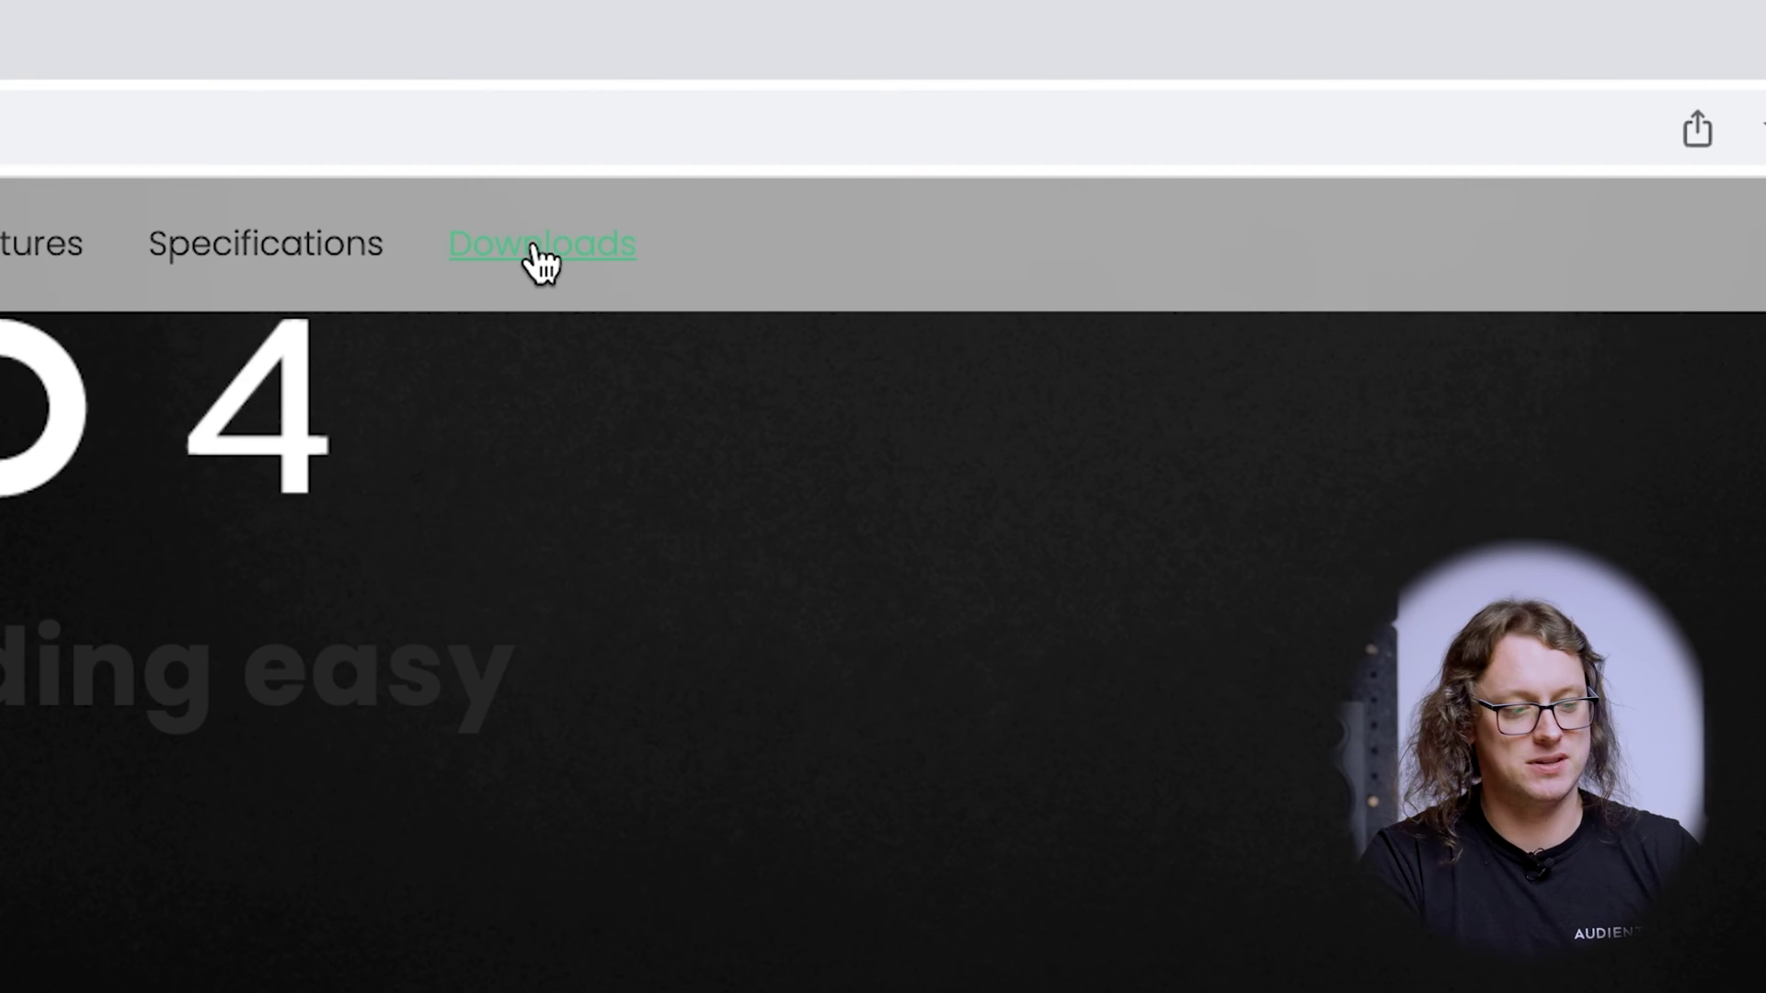
pyautogui.click(542, 264)
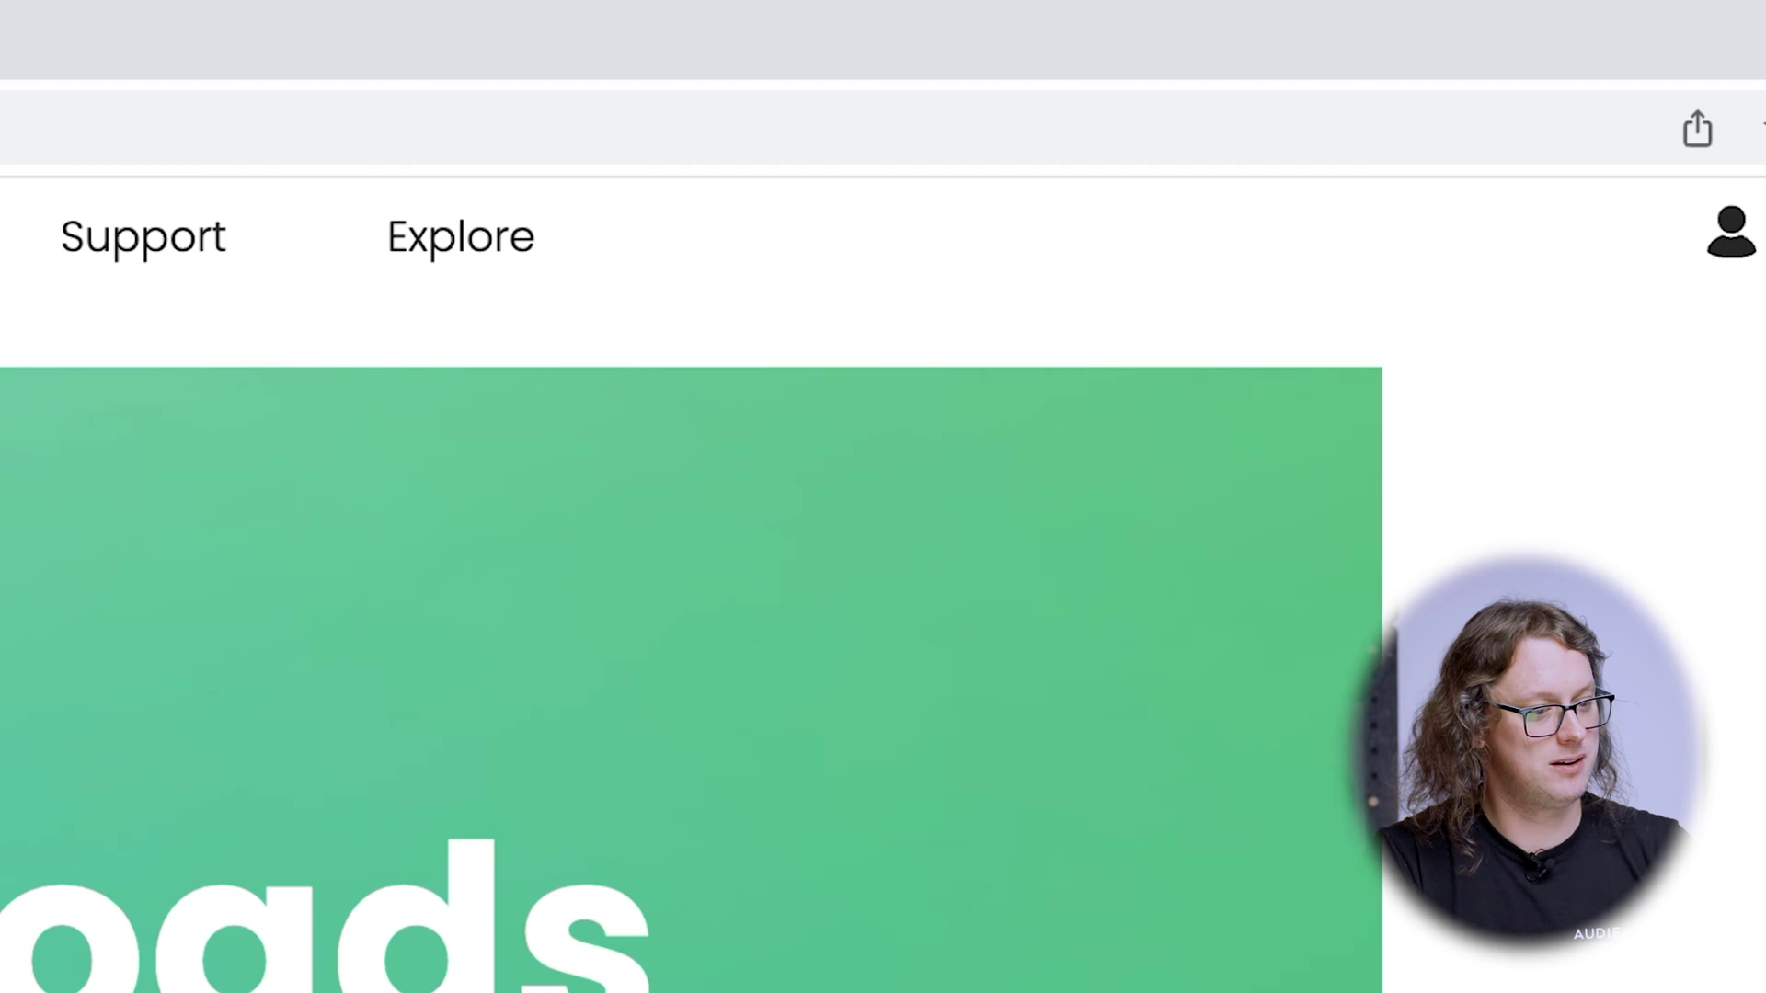
pyautogui.scroll(-5, 288, 607)
pyautogui.scroll(-10, 288, 605)
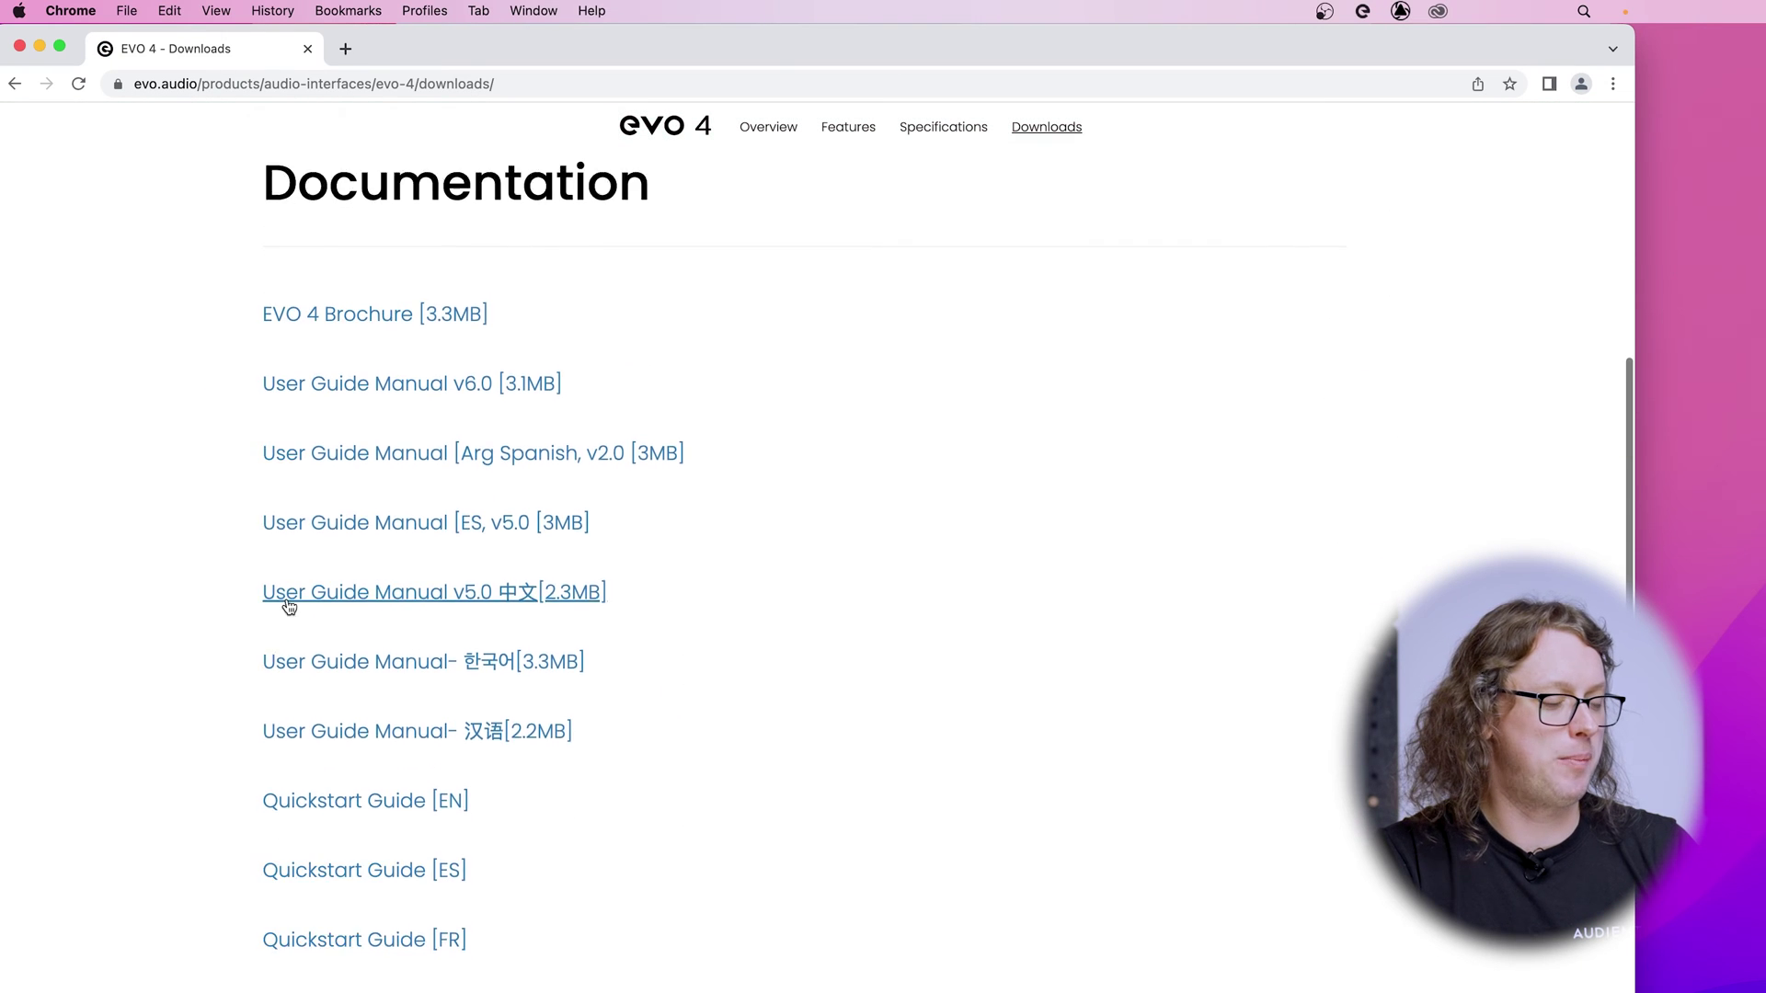
pyautogui.scroll(4, 158, 701)
pyautogui.scroll(8, 160, 705)
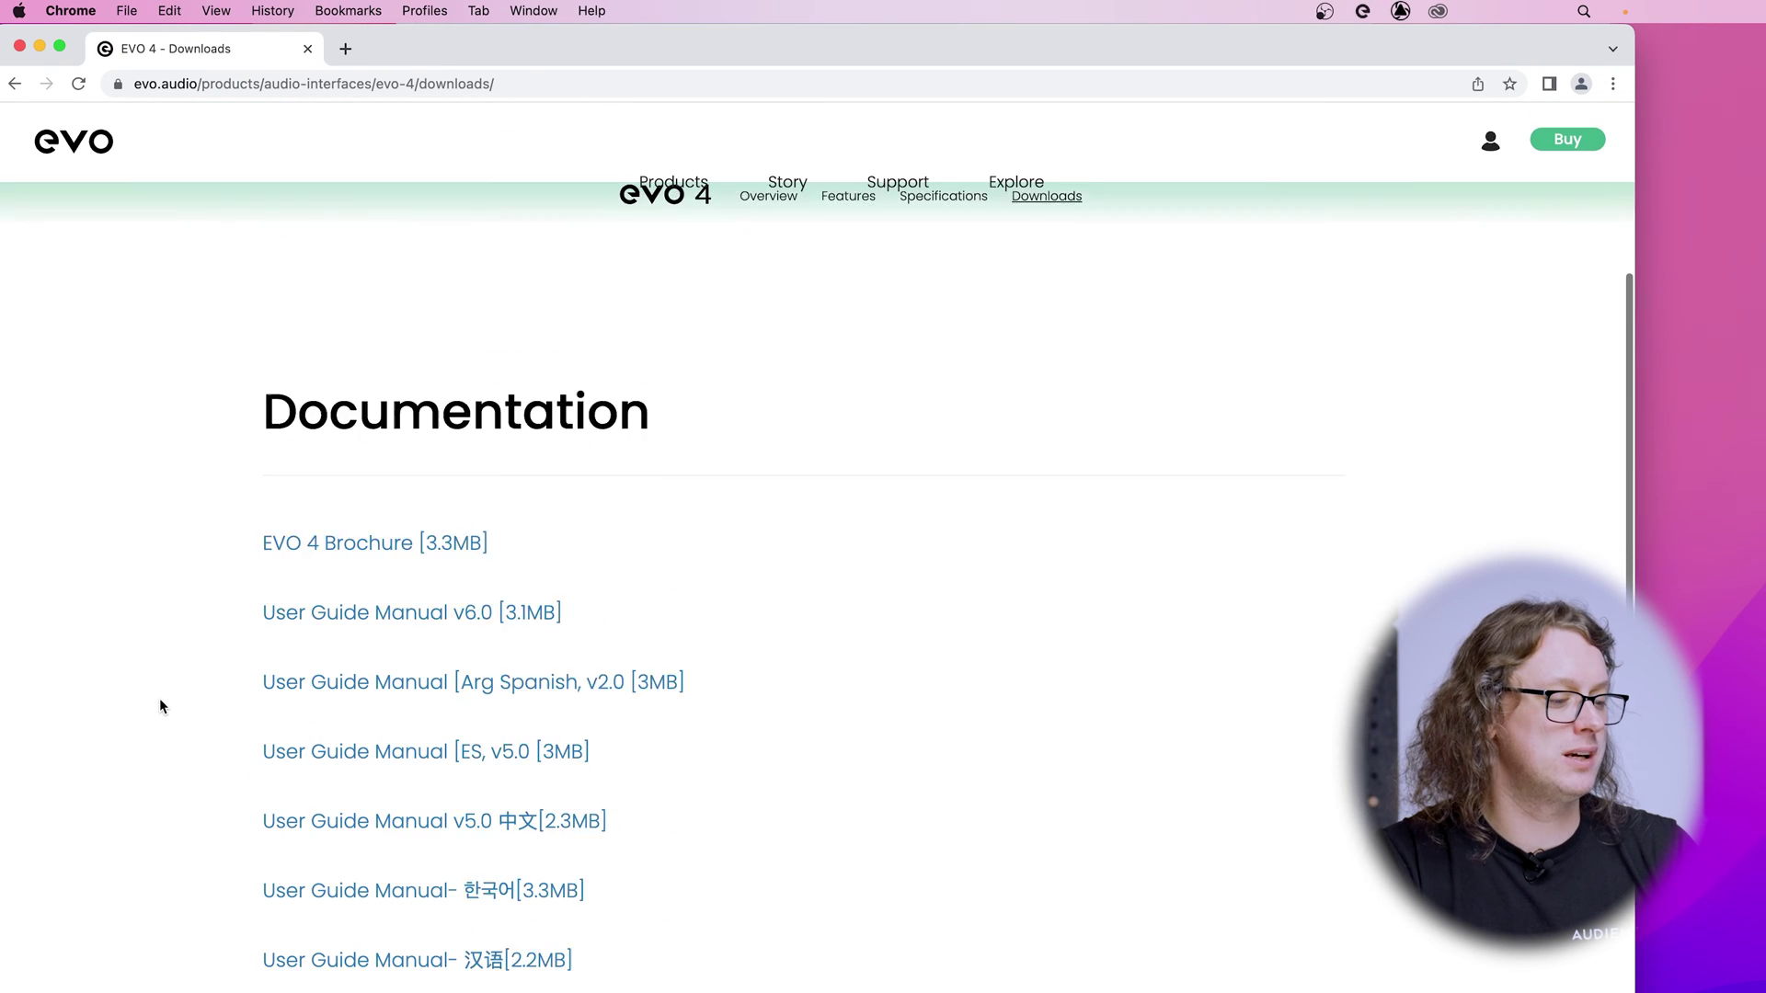
pyautogui.scroll(-10, 160, 706)
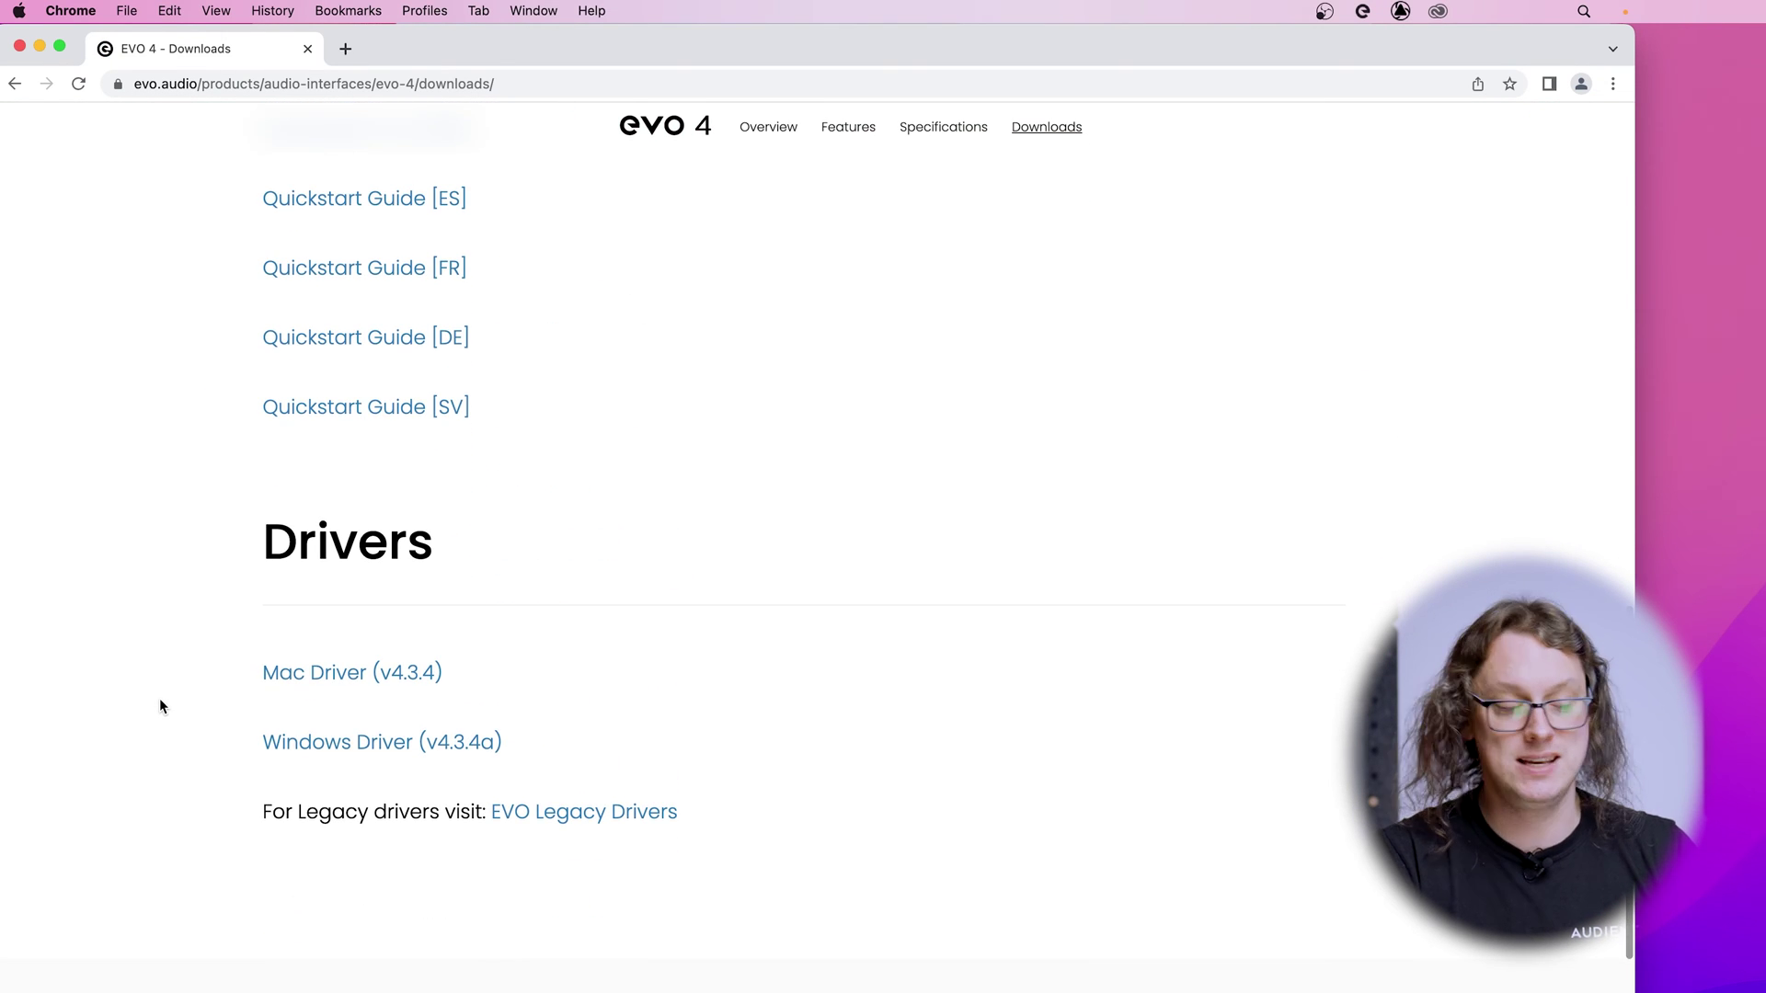
pyautogui.scroll(-2, 160, 705)
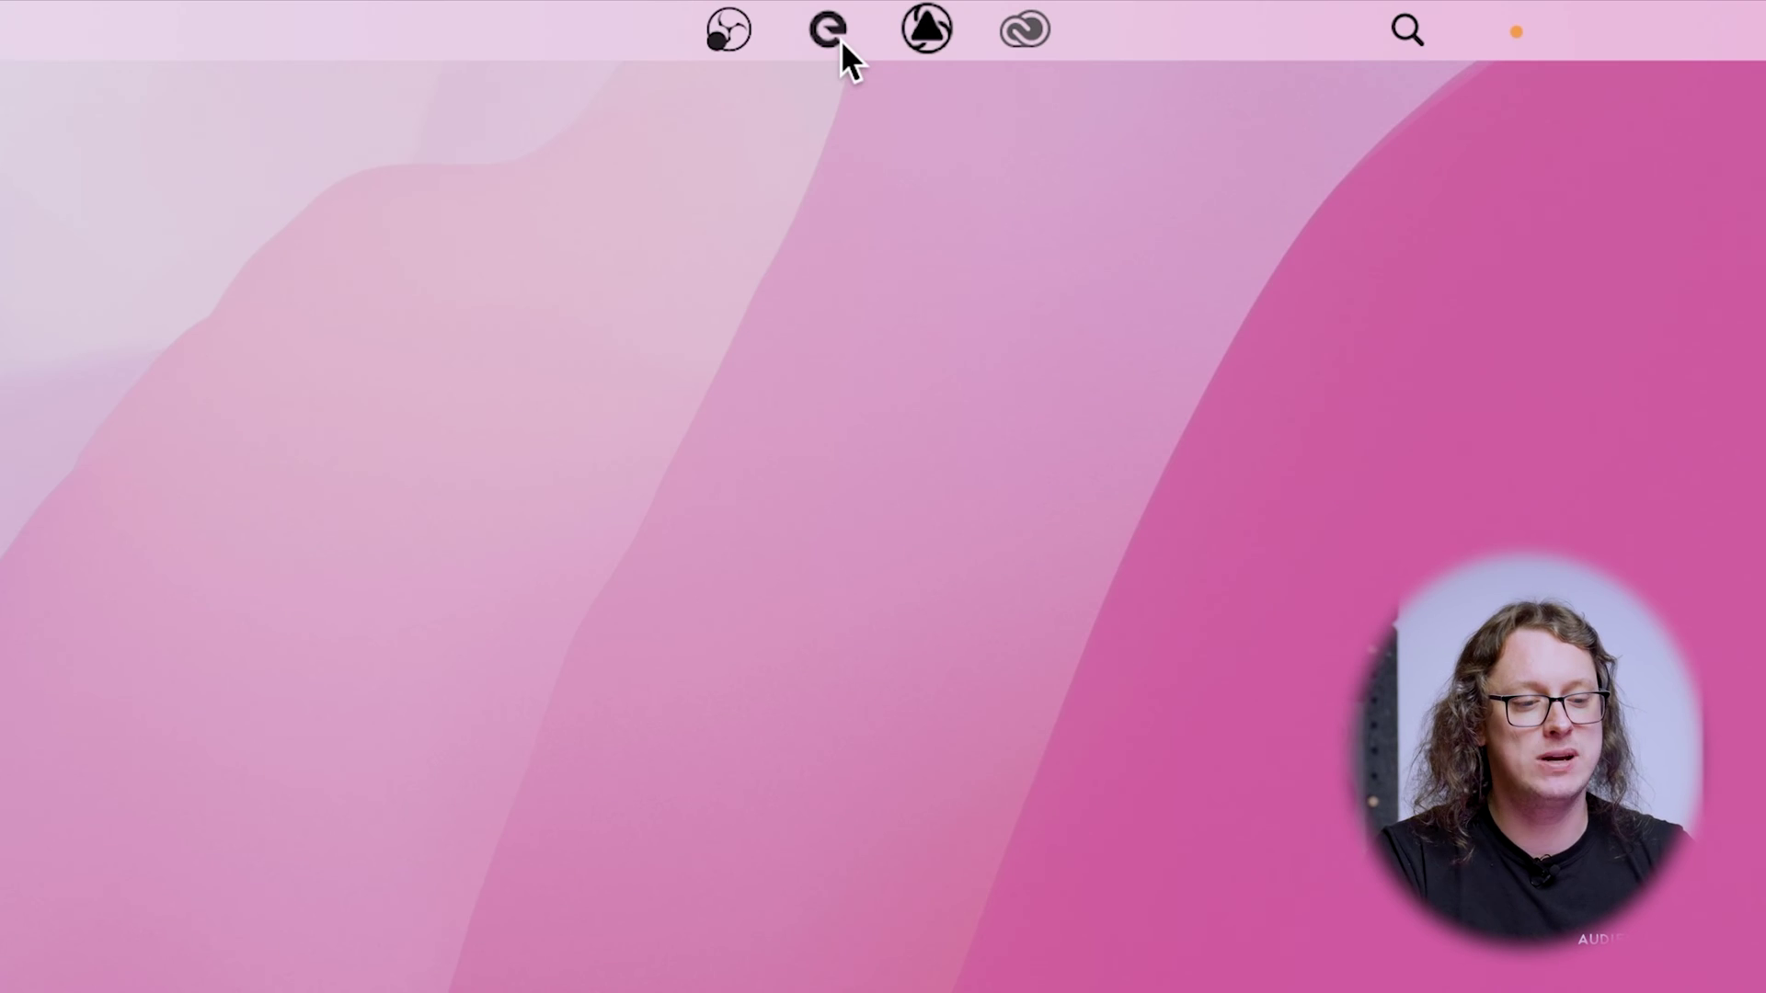
# Show the EVO Control window from the EVO menu-bar icon
pyautogui.click(841, 40)
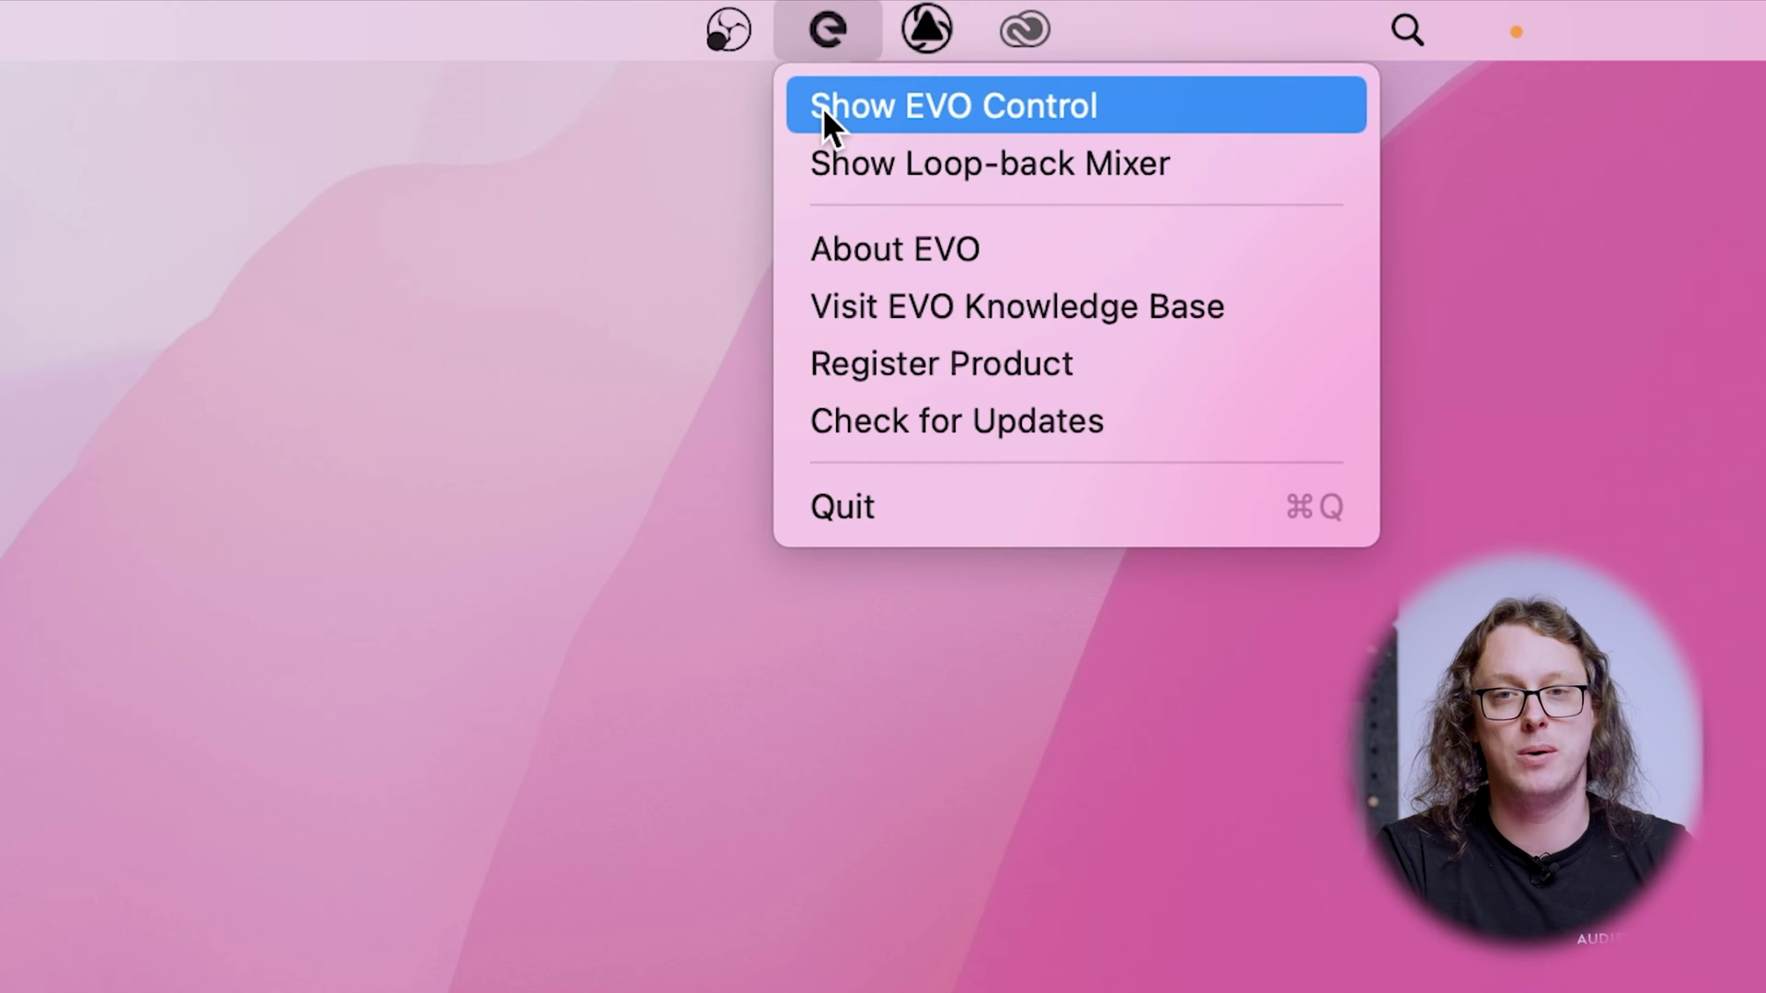
pyautogui.click(823, 107)
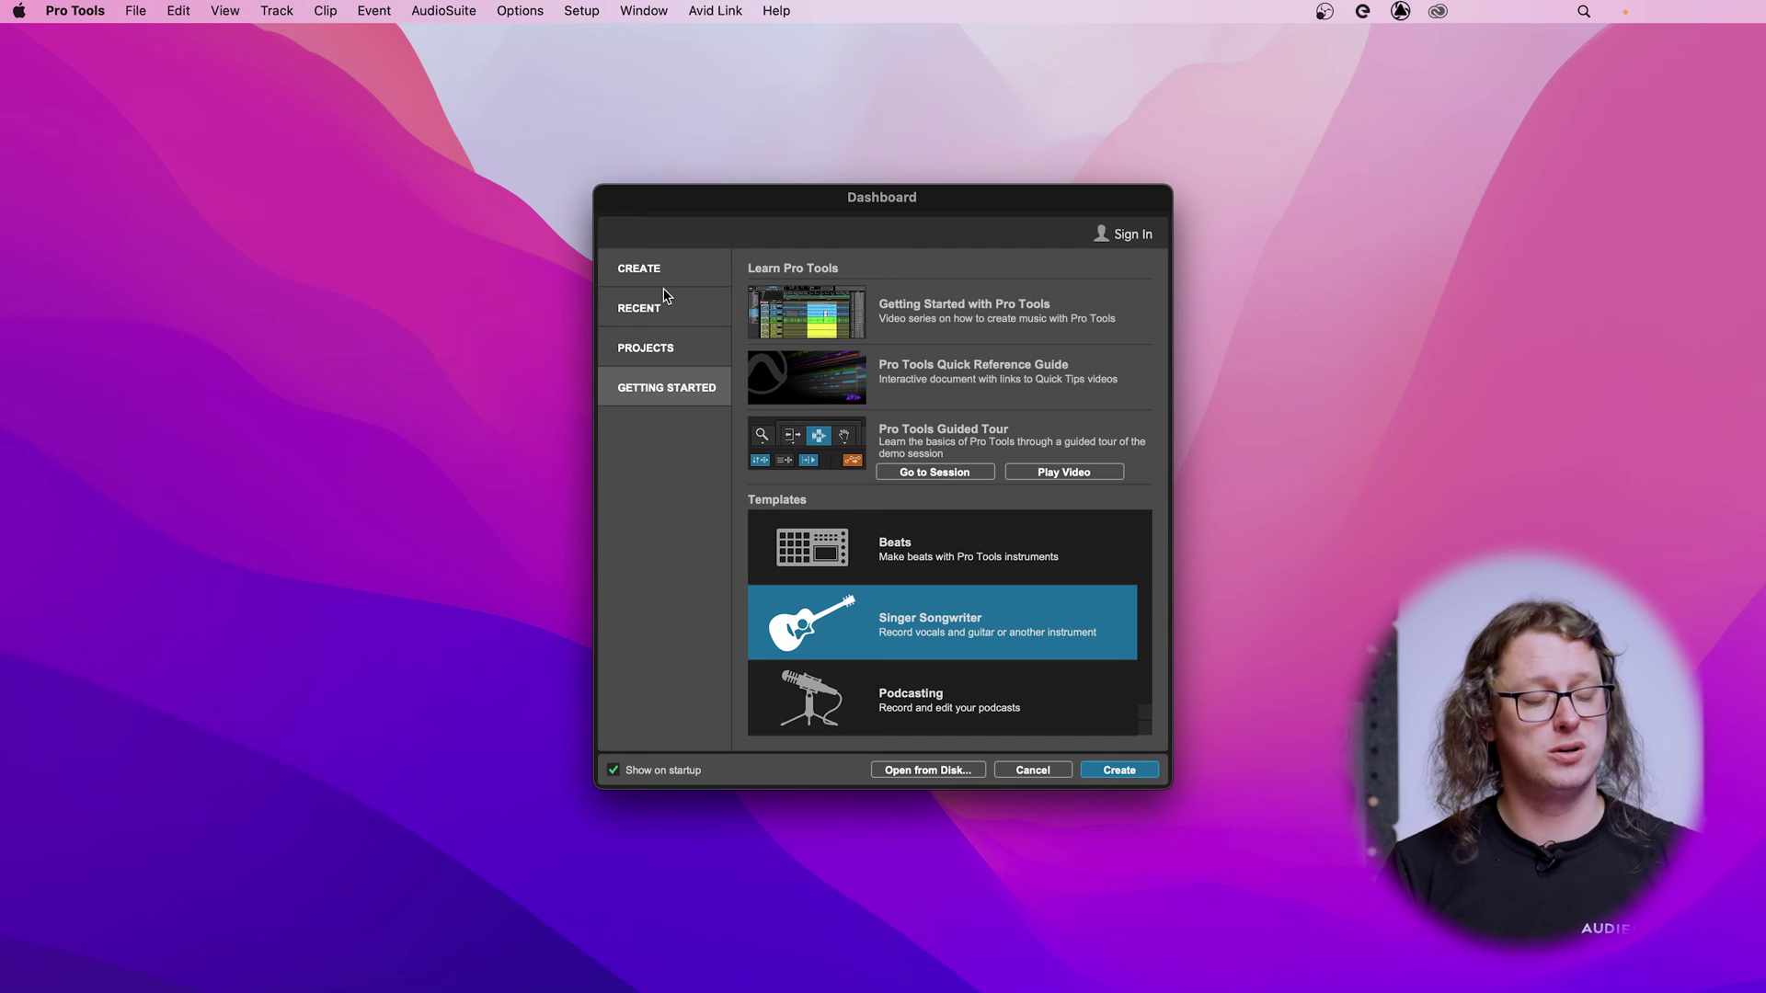
# Create a new 48 kHz, 24-bit session named 'Evo4' from the Dashboard
pyautogui.click(641, 269)
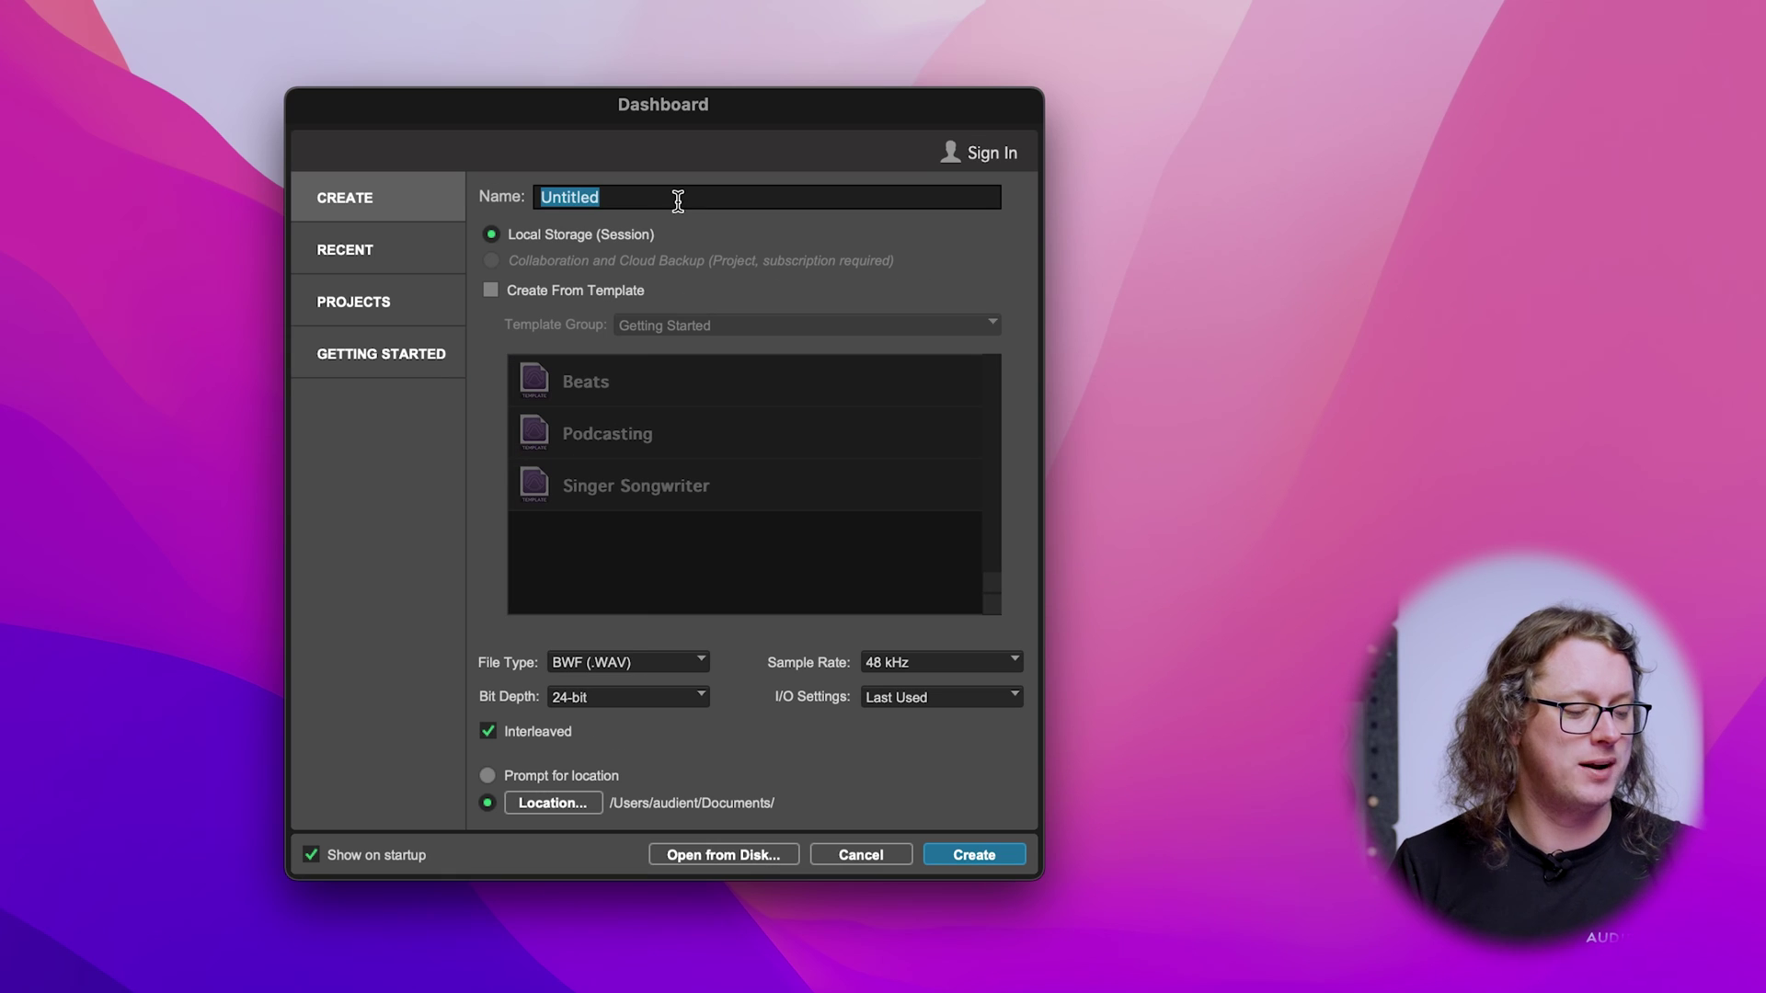
pyautogui.write('Eo')
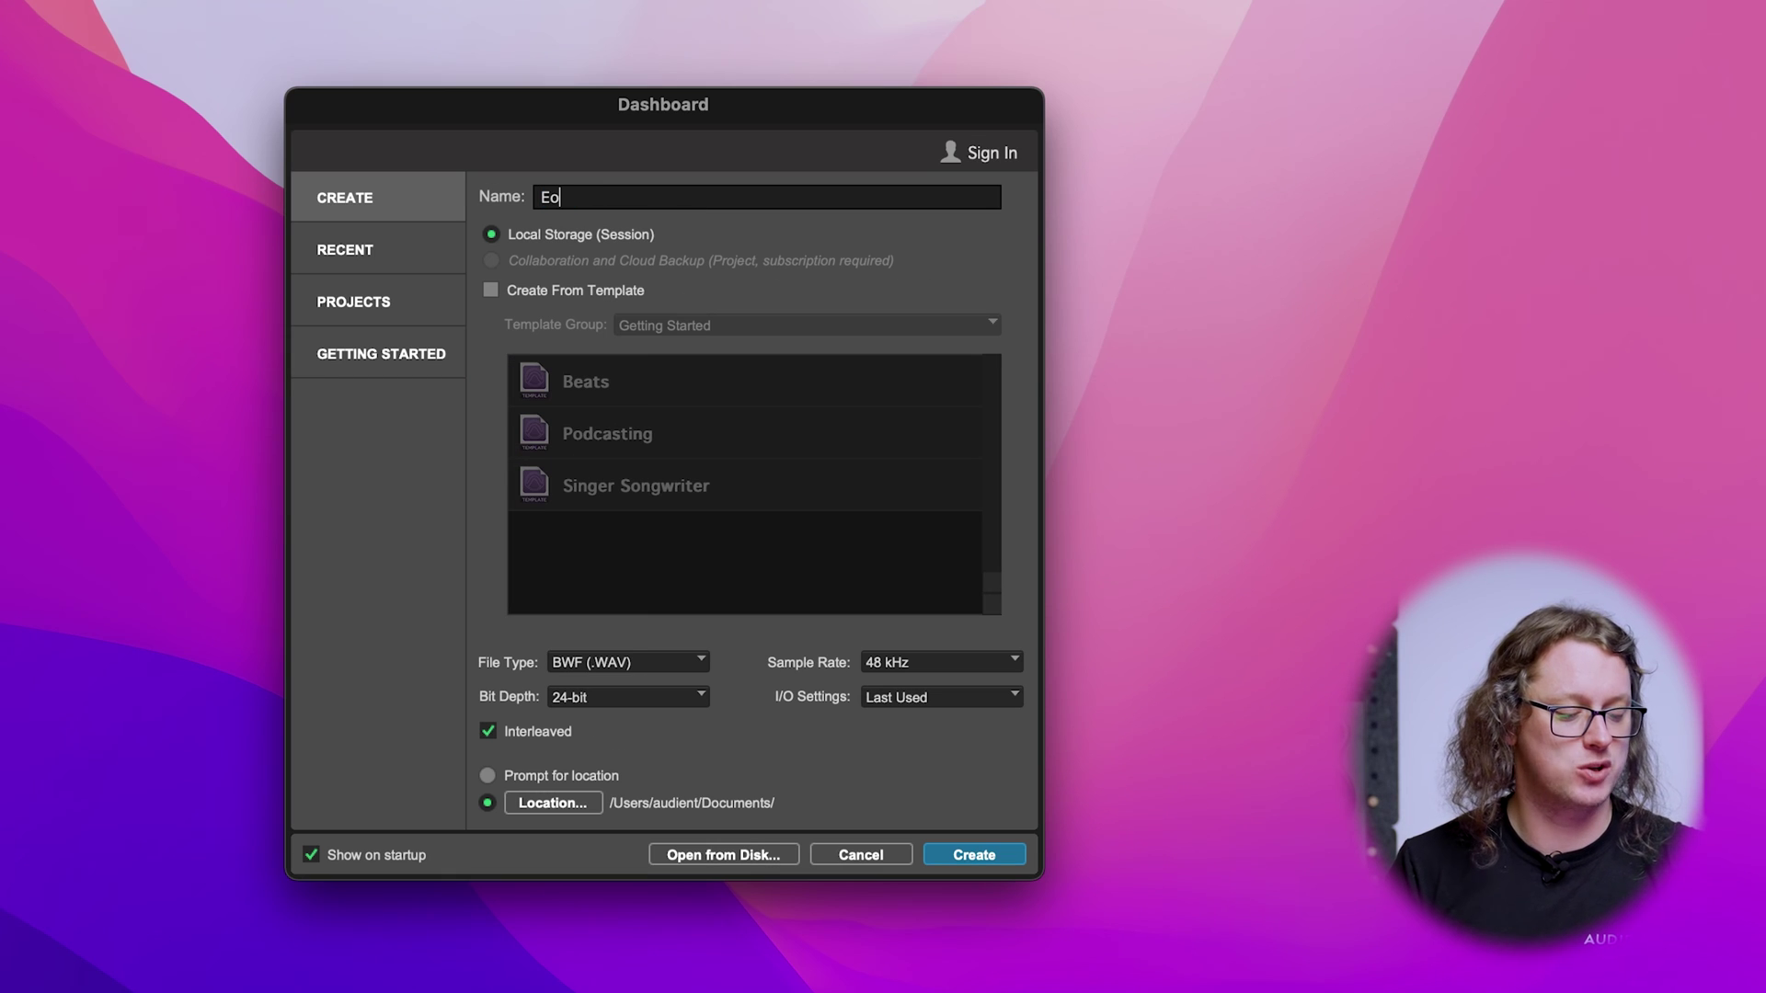
pyautogui.press('BackSpace')
pyautogui.write('vo')
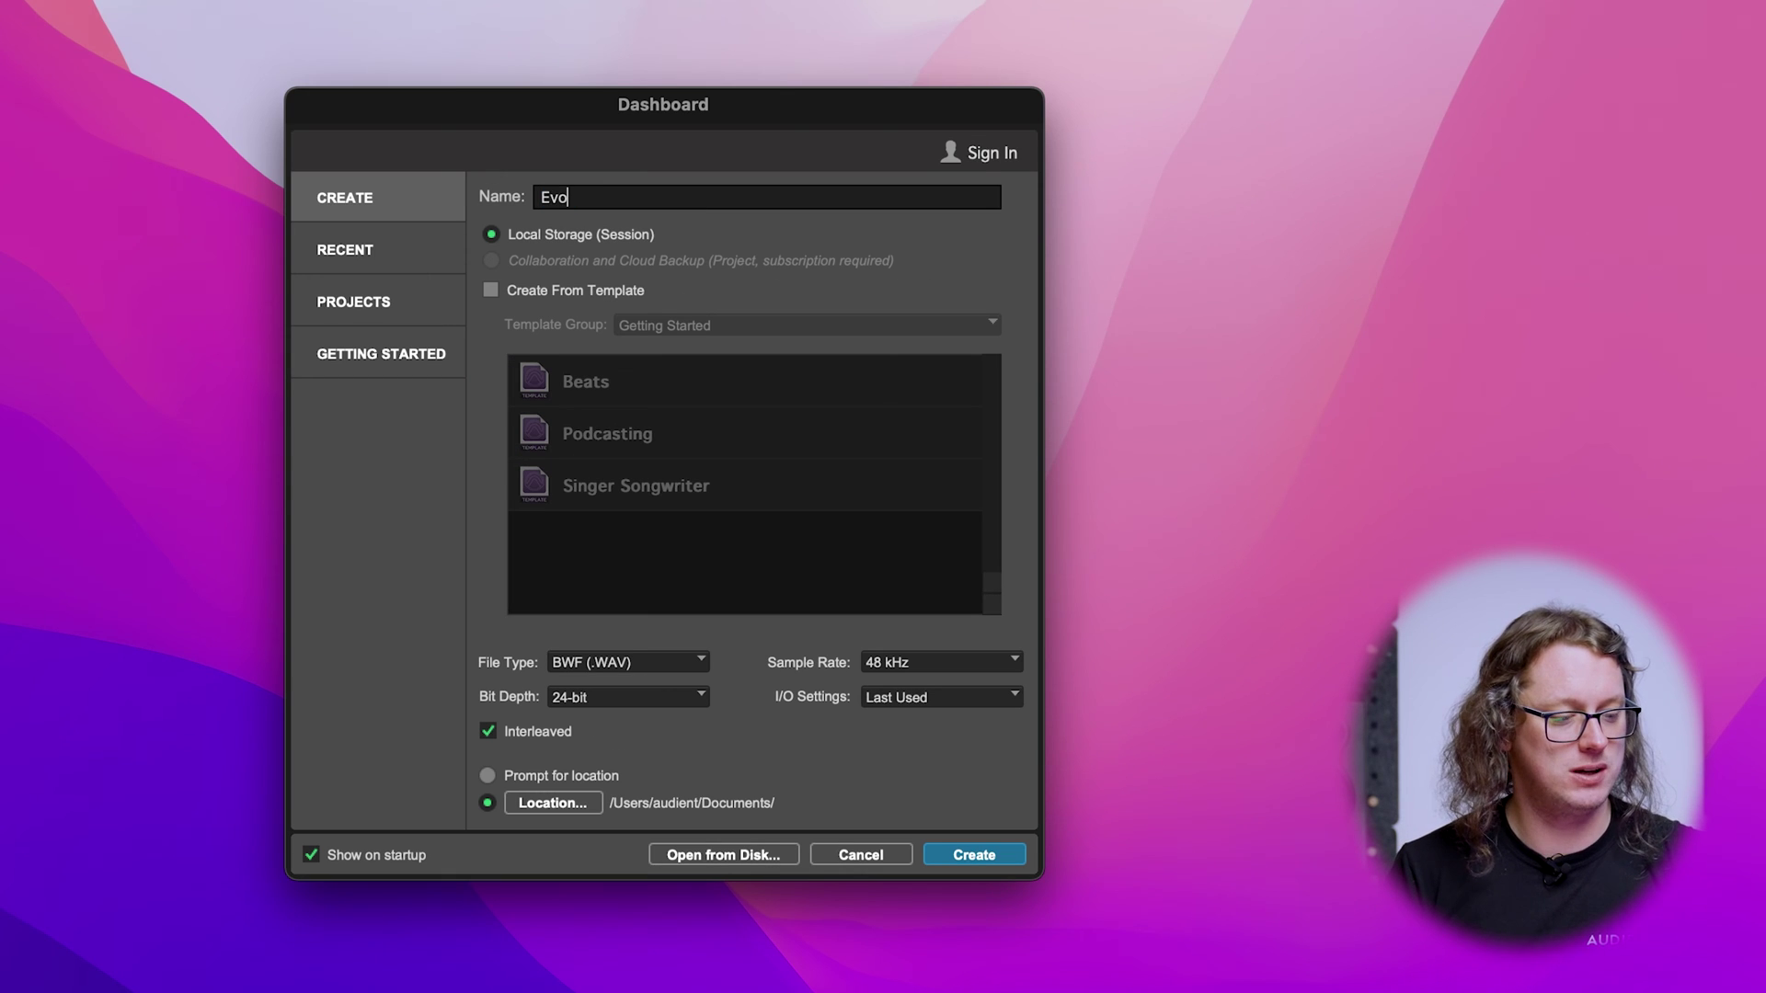
pyautogui.write('4')
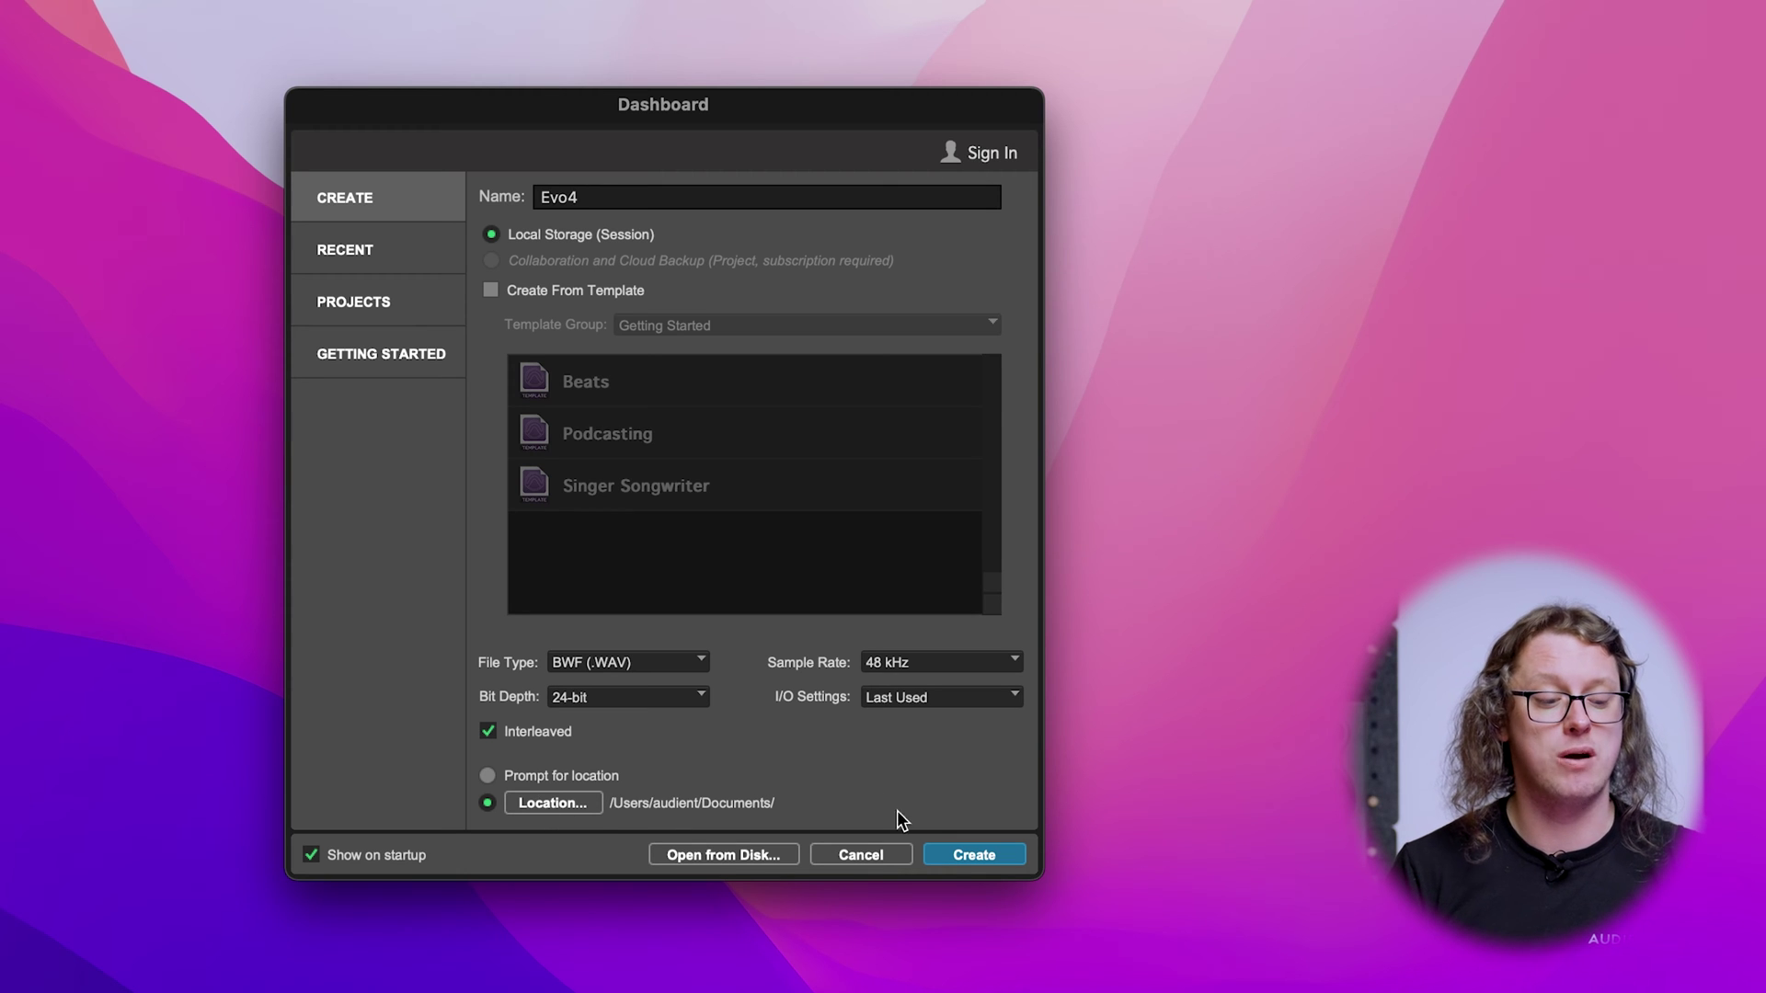
pyautogui.click(946, 852)
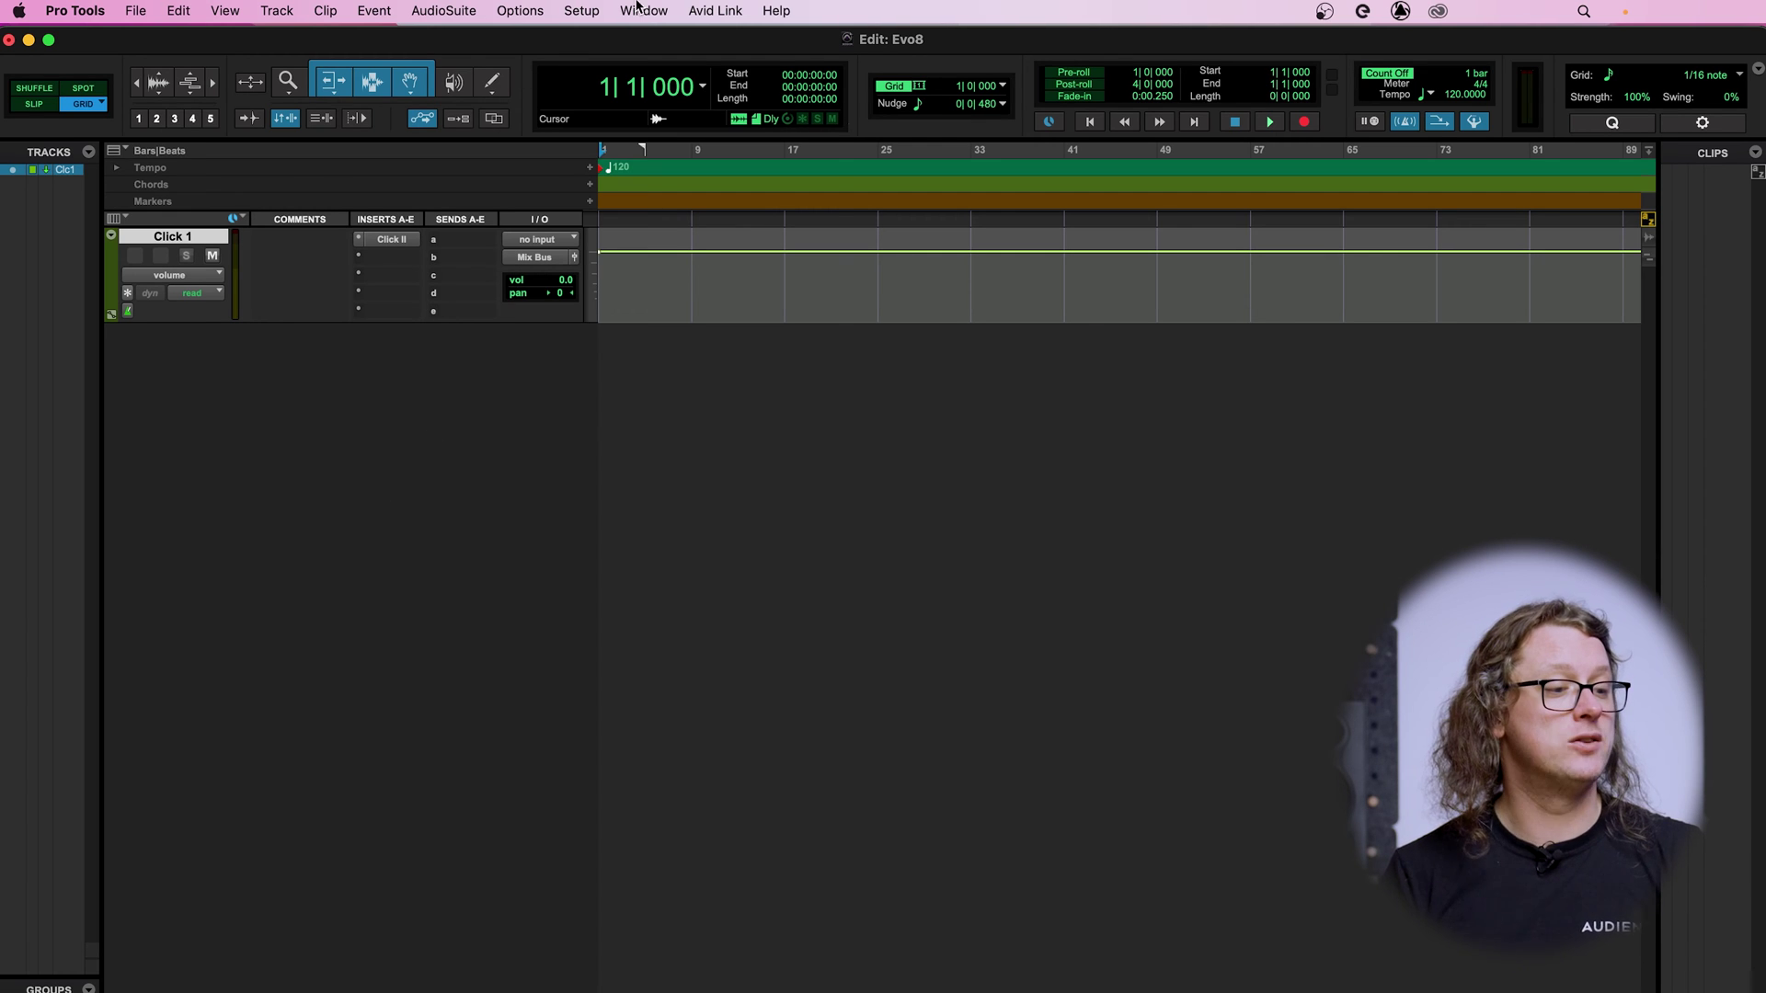
# Set the Playback Engine to EVO4 and confirm saving and closing the session
pyautogui.click(582, 11)
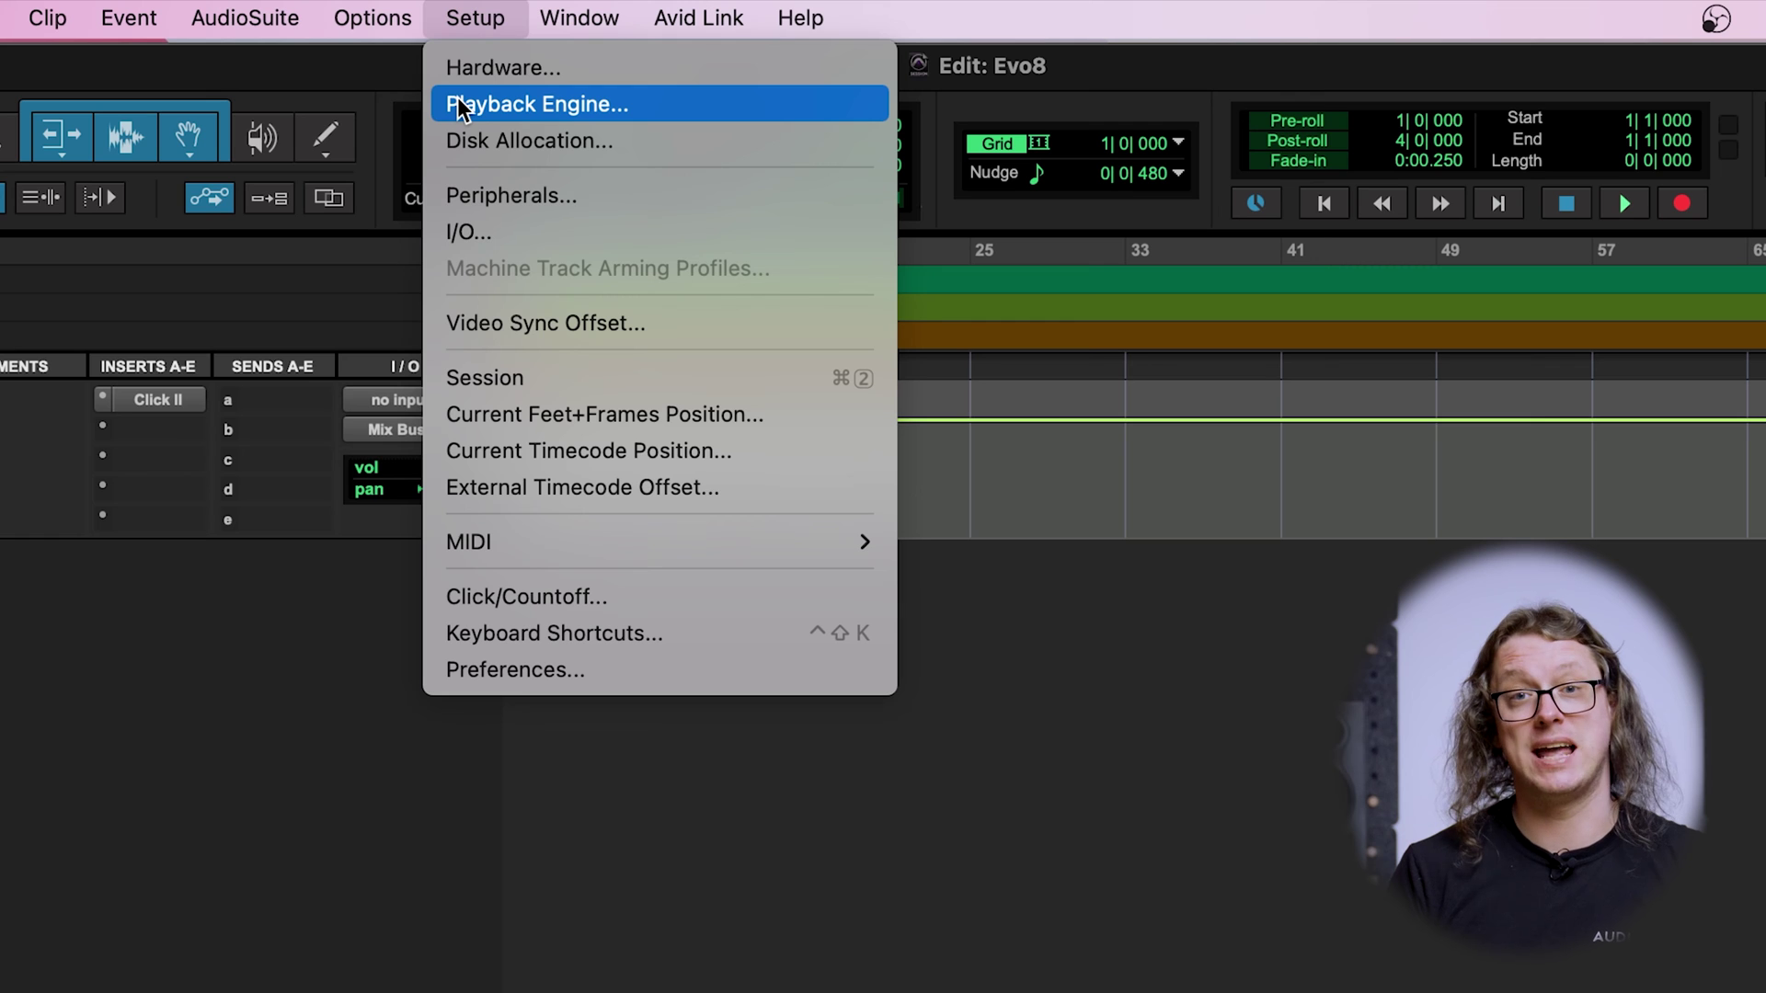
pyautogui.click(460, 105)
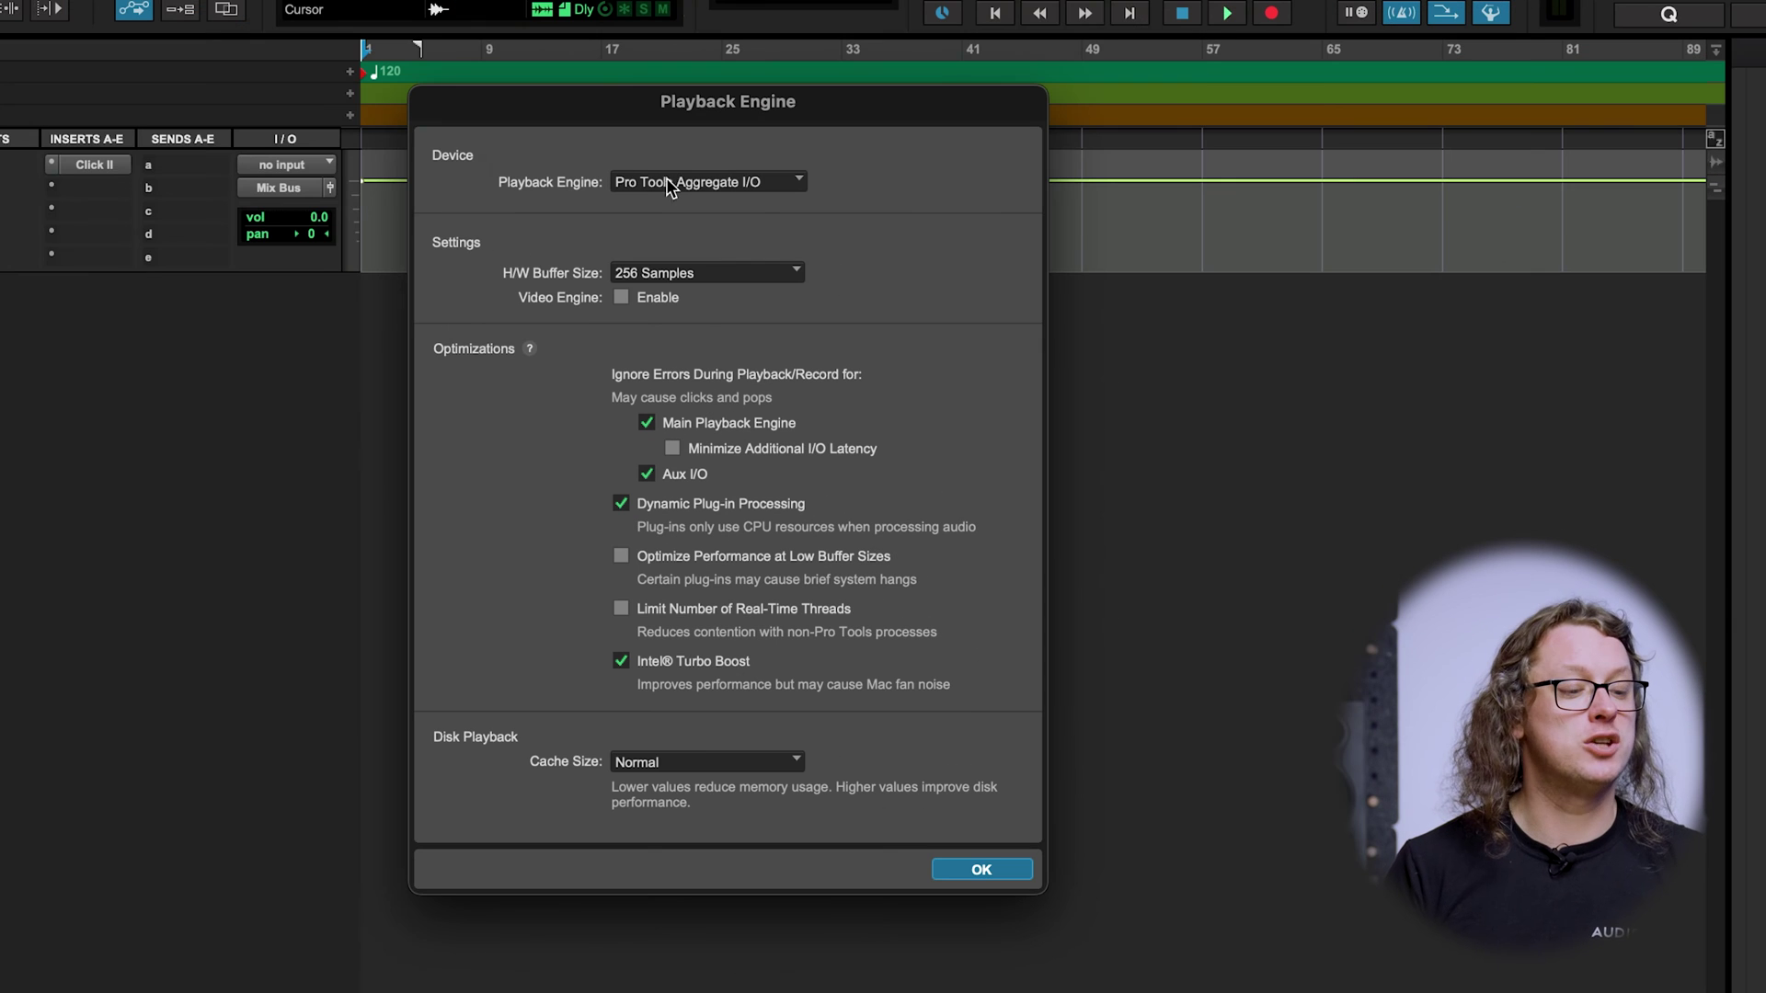
pyautogui.click(665, 184)
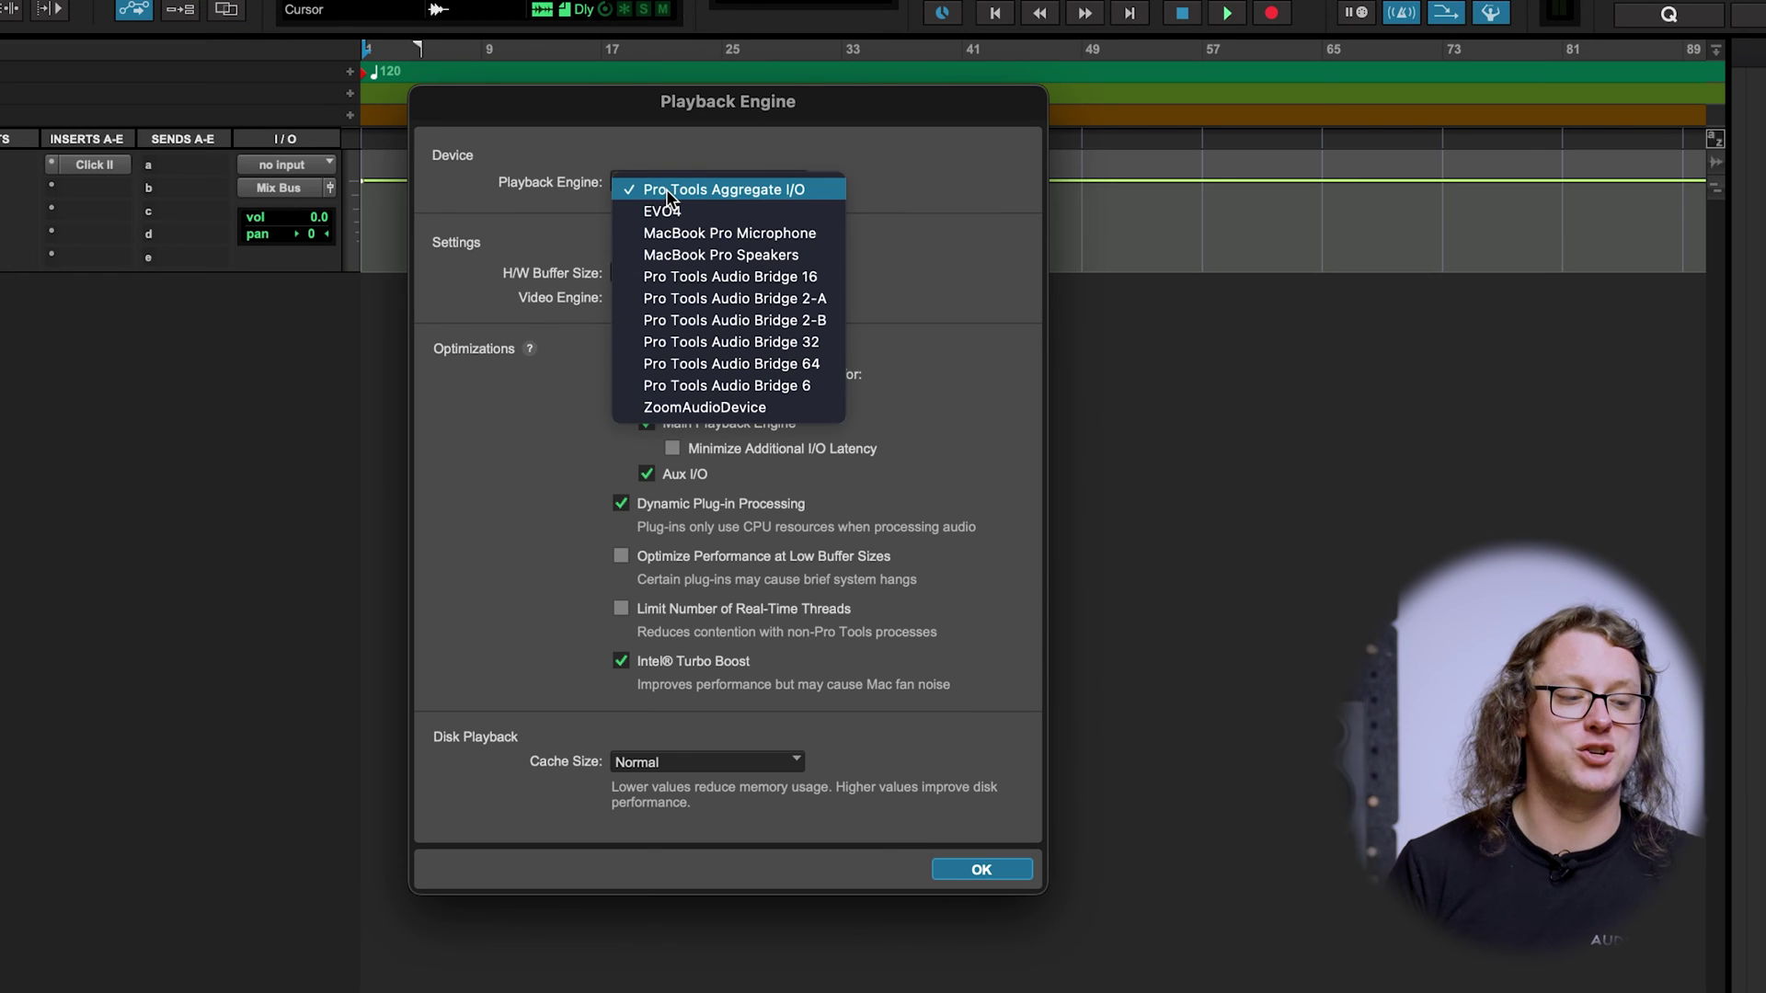
pyautogui.click(659, 211)
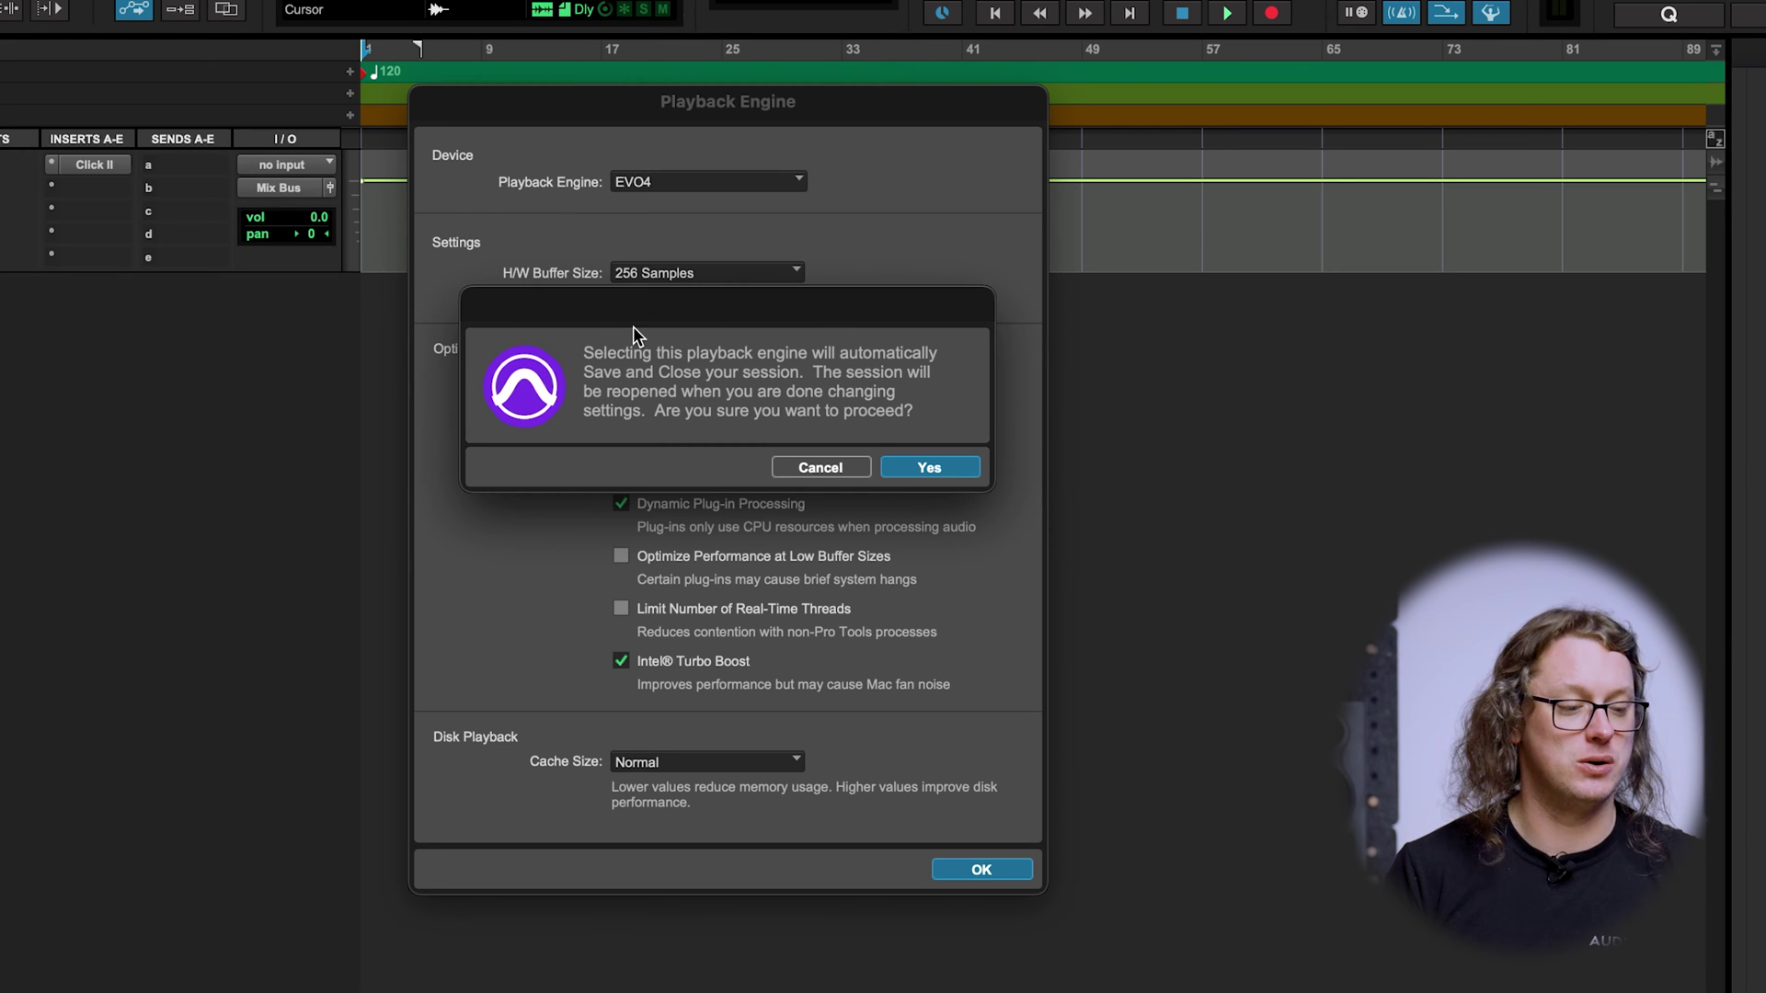
pyautogui.click(927, 469)
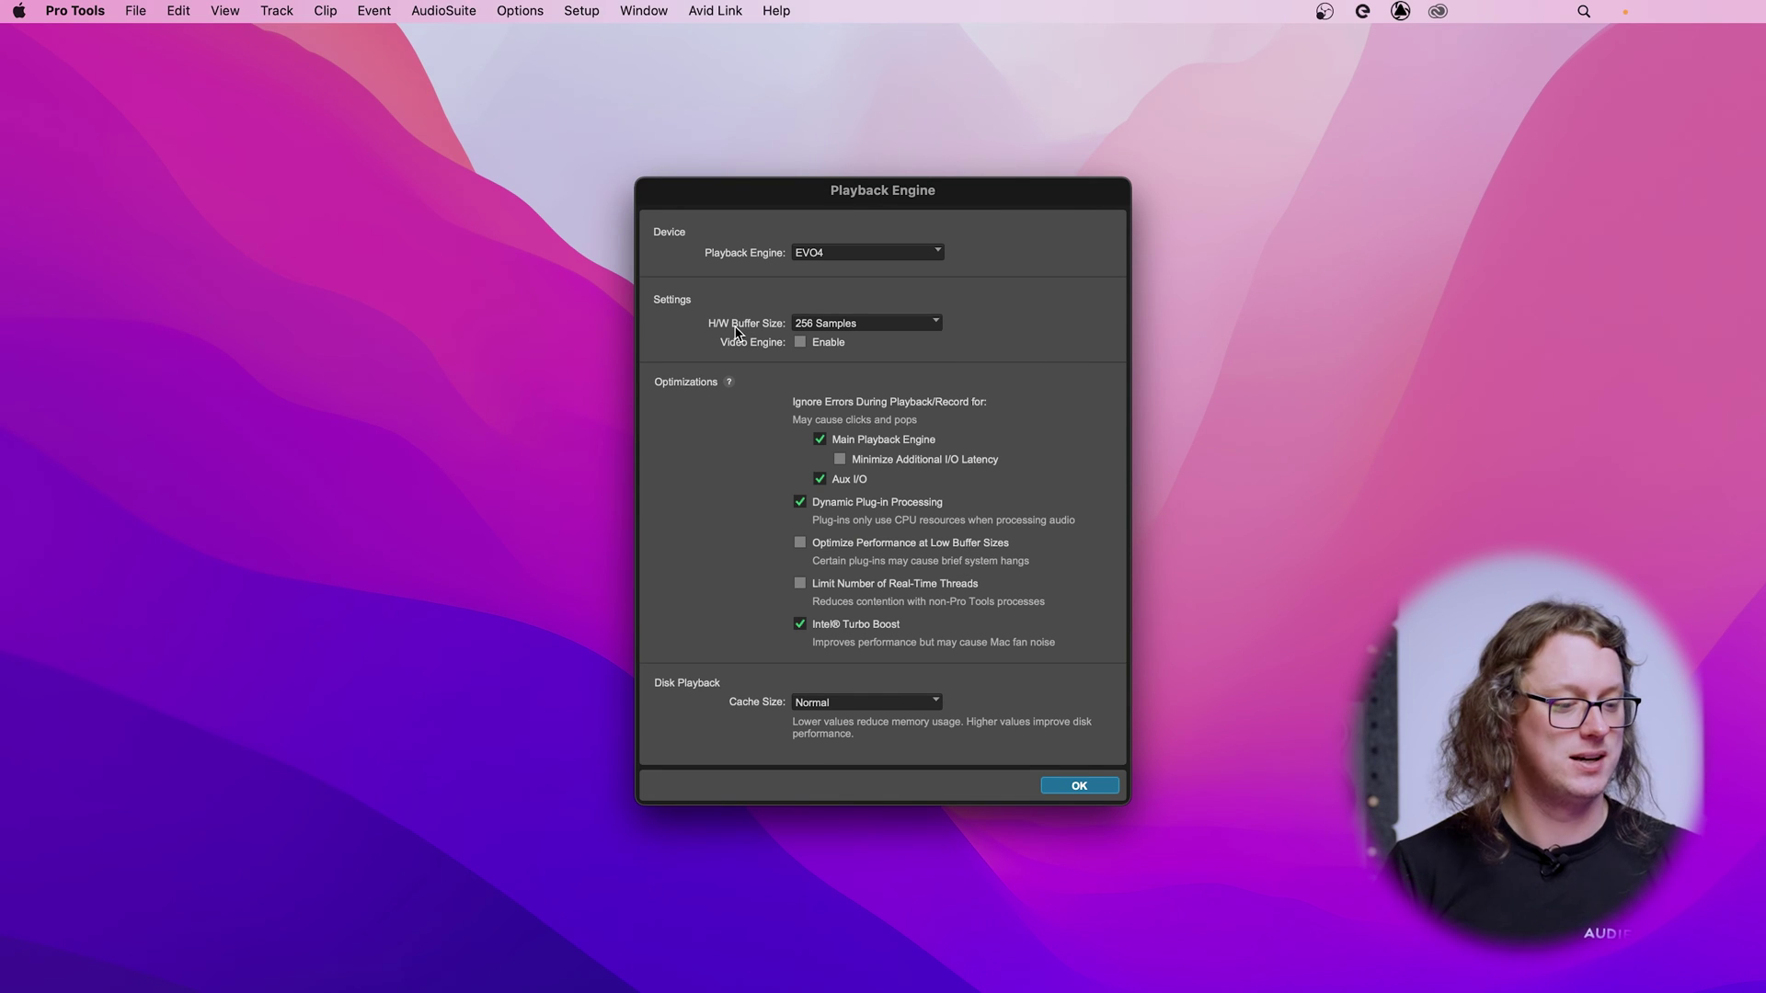
# Set the H/W Buffer Size to 128 samples in the Playback Engine dialog
pyautogui.click(817, 324)
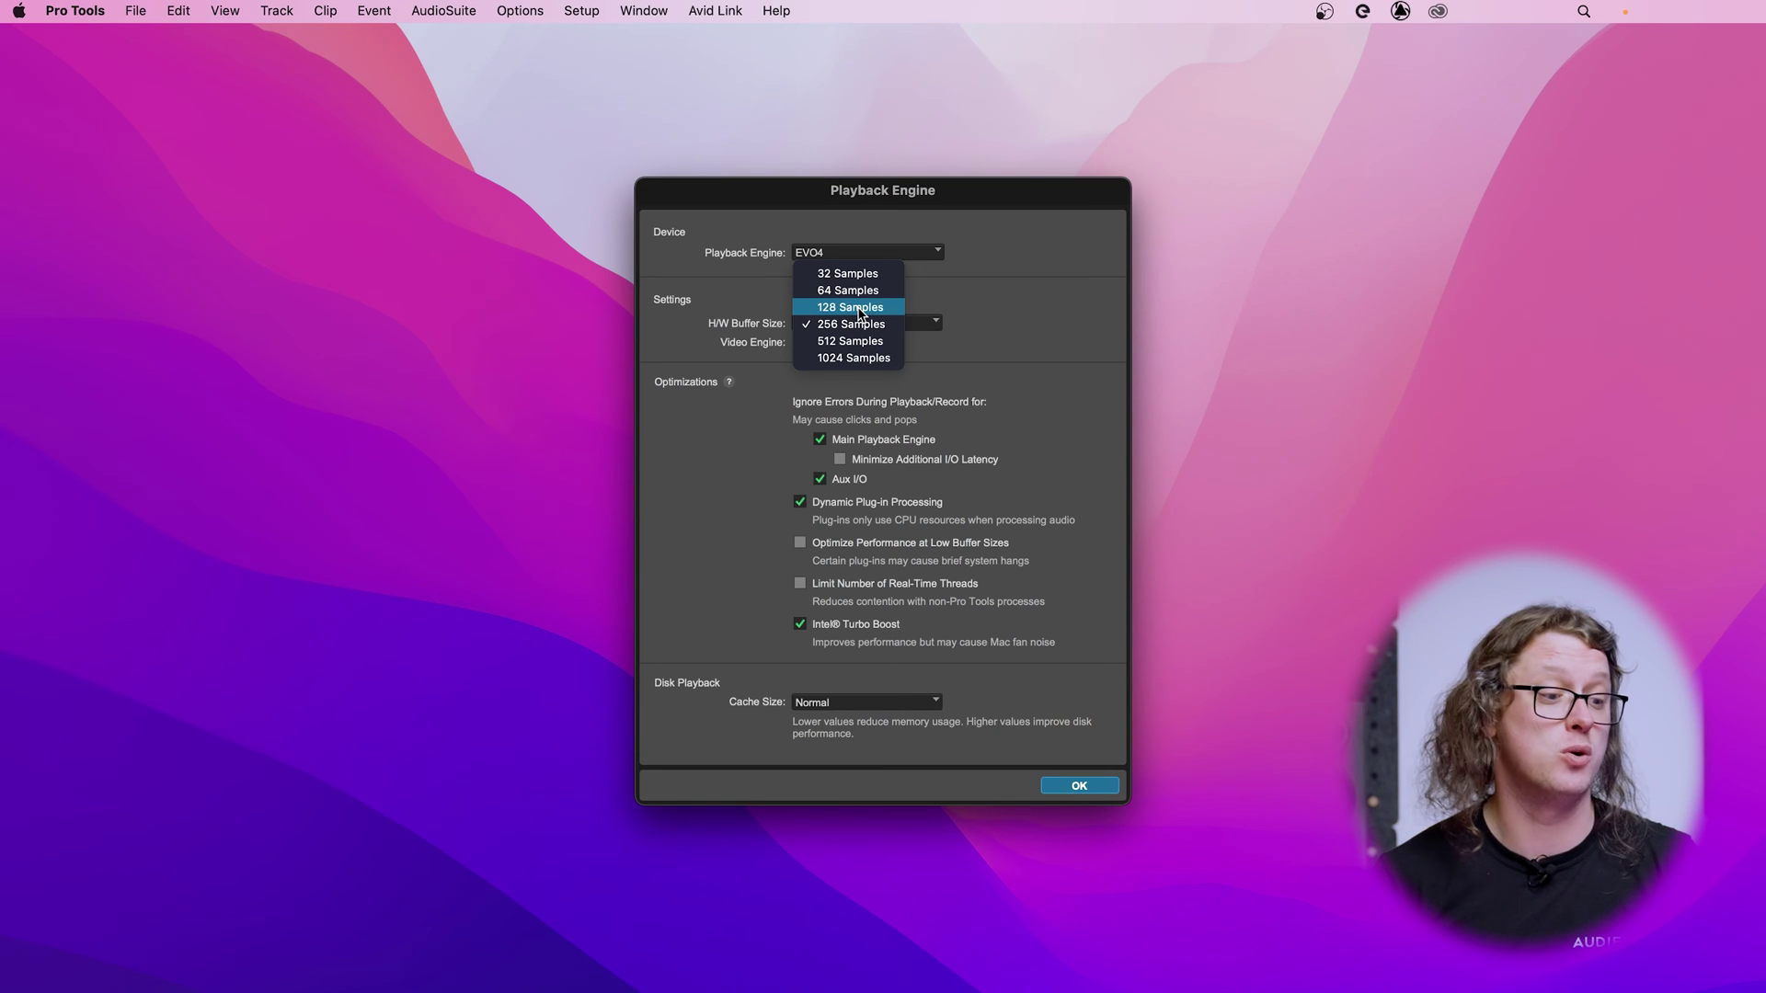
pyautogui.click(857, 308)
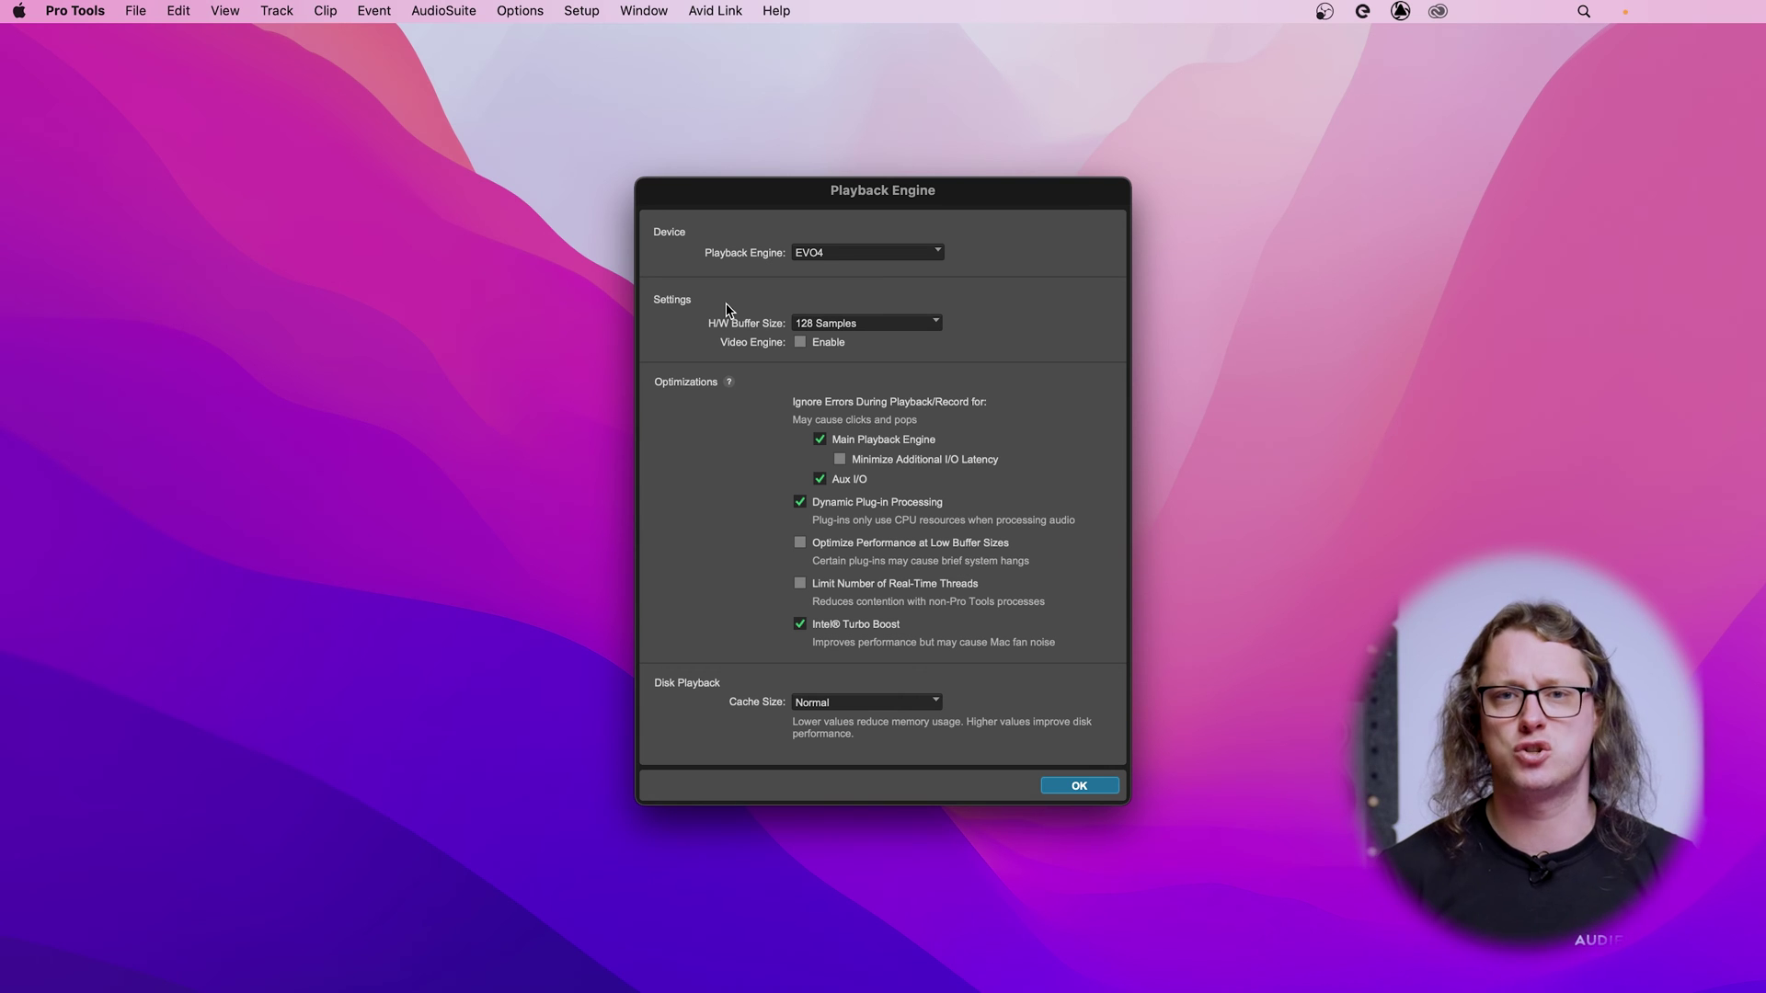
pyautogui.click(807, 325)
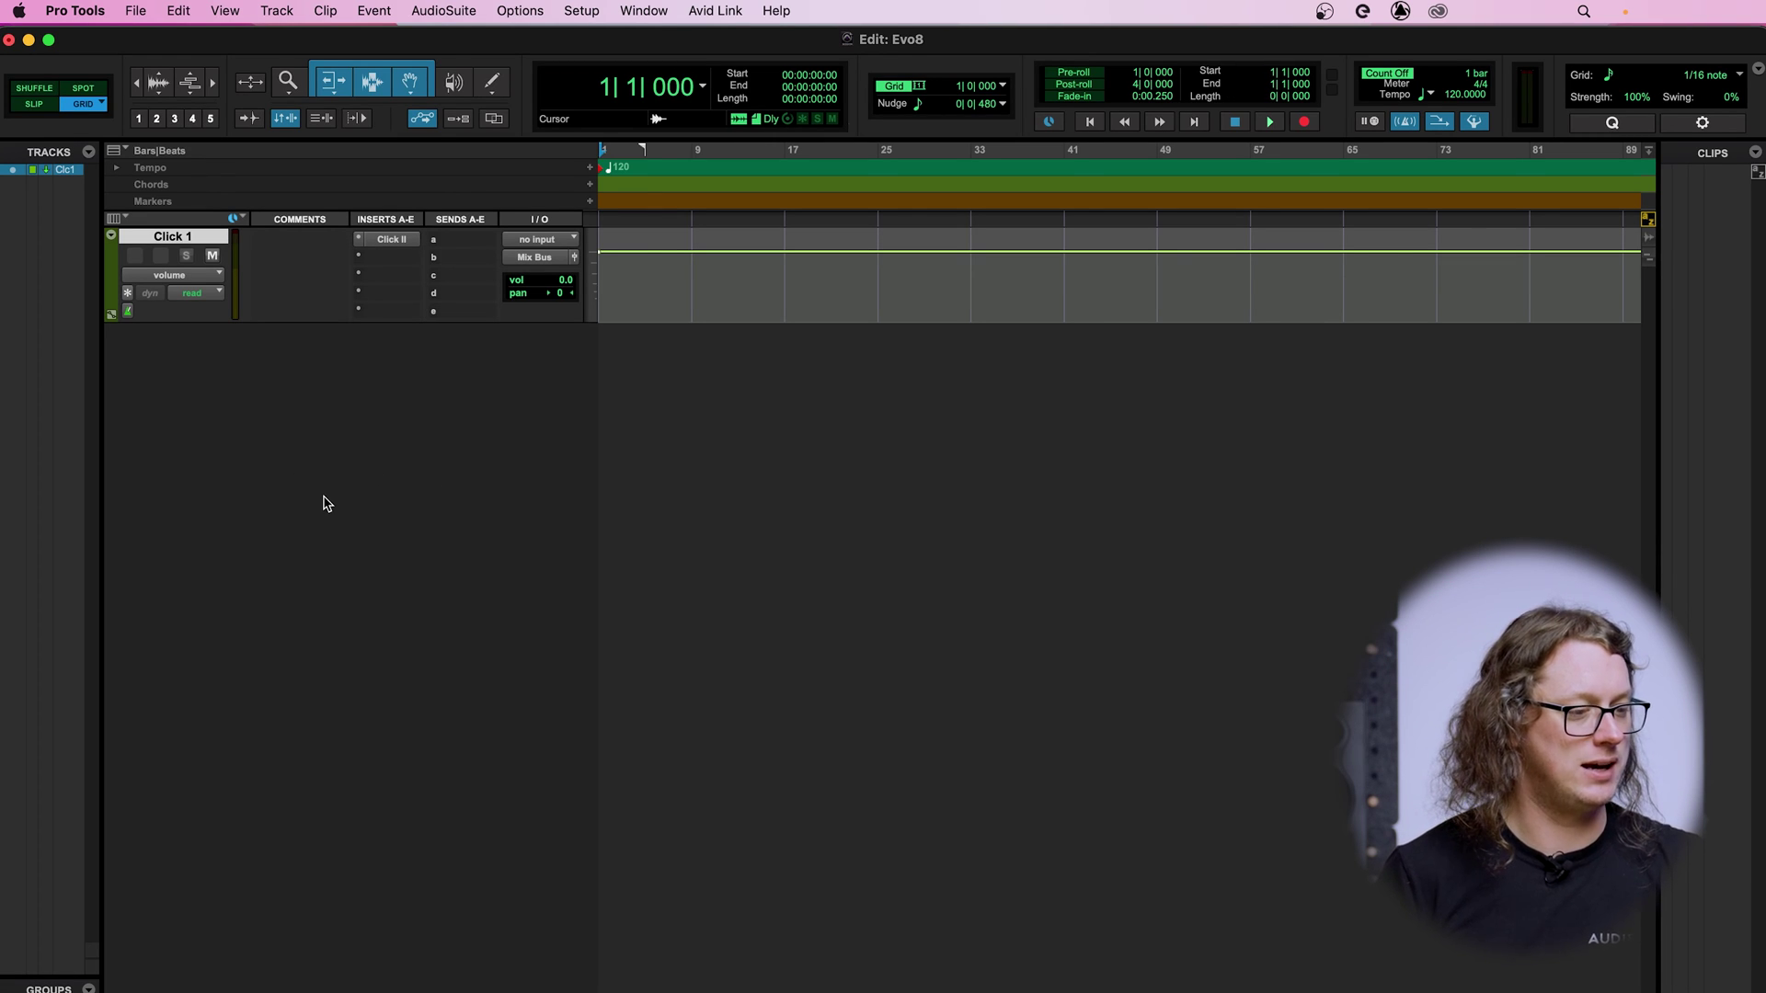
# Add one mono audio track named 'Mic1' via Track > New
pyautogui.click(262, 7)
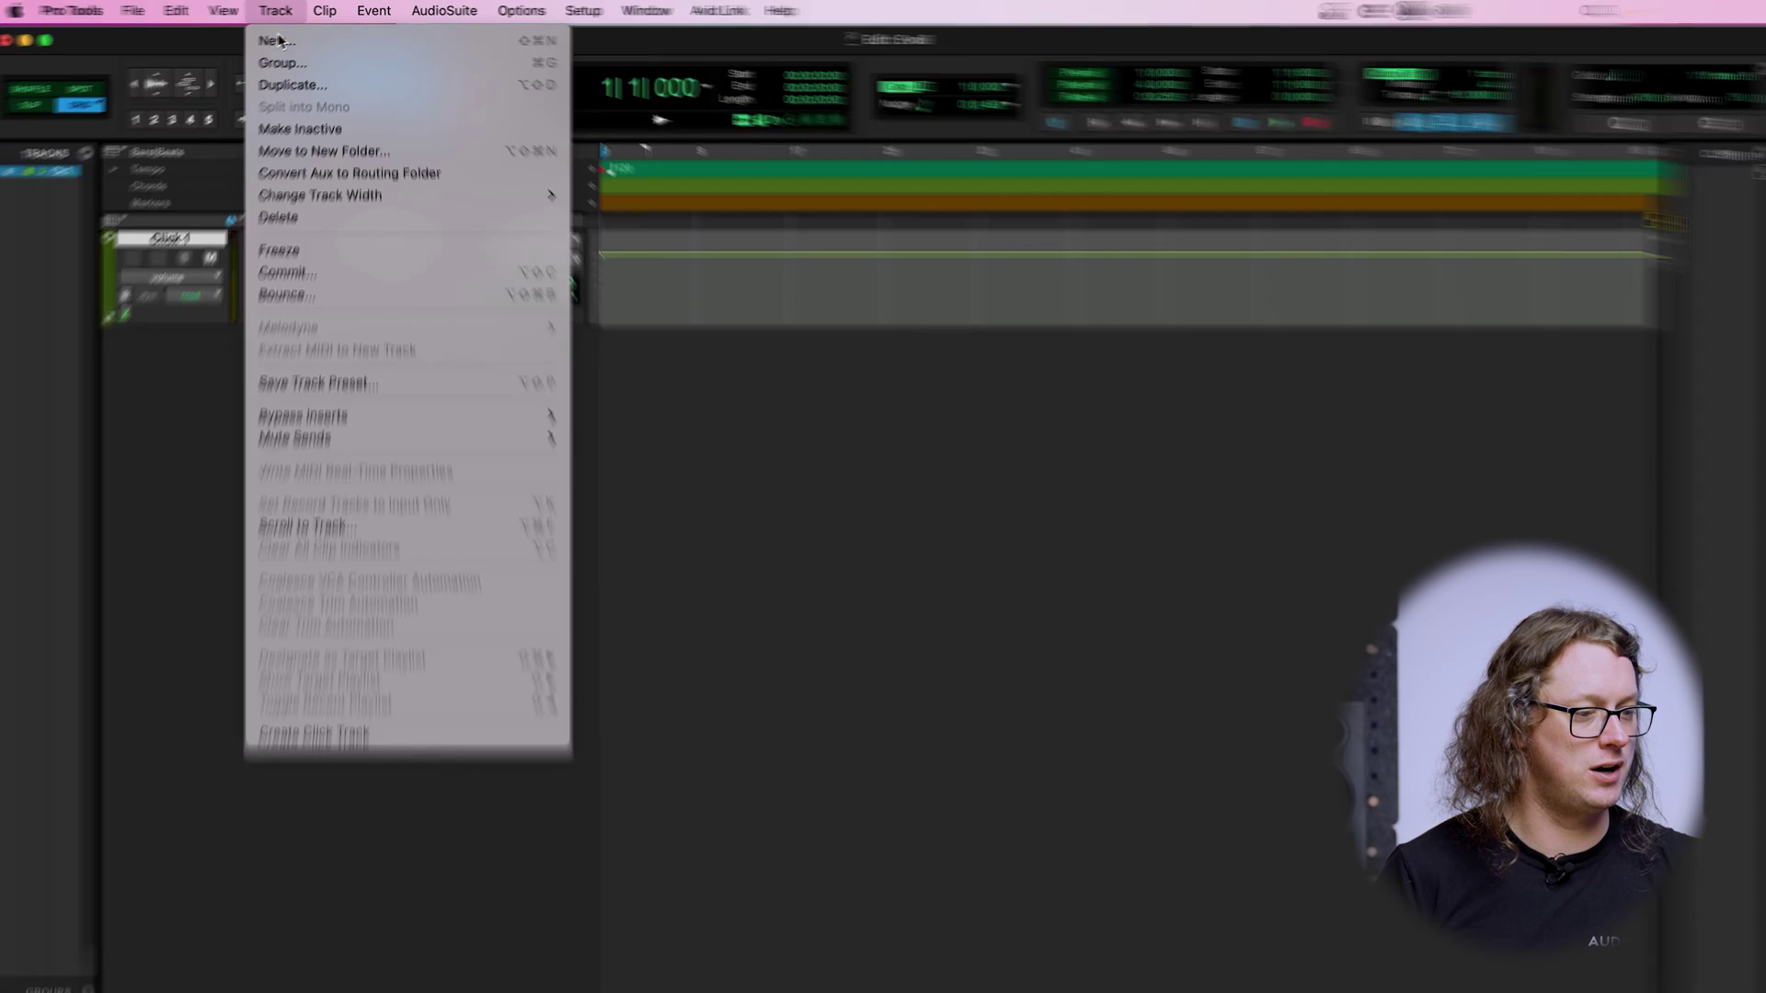
pyautogui.click(280, 34)
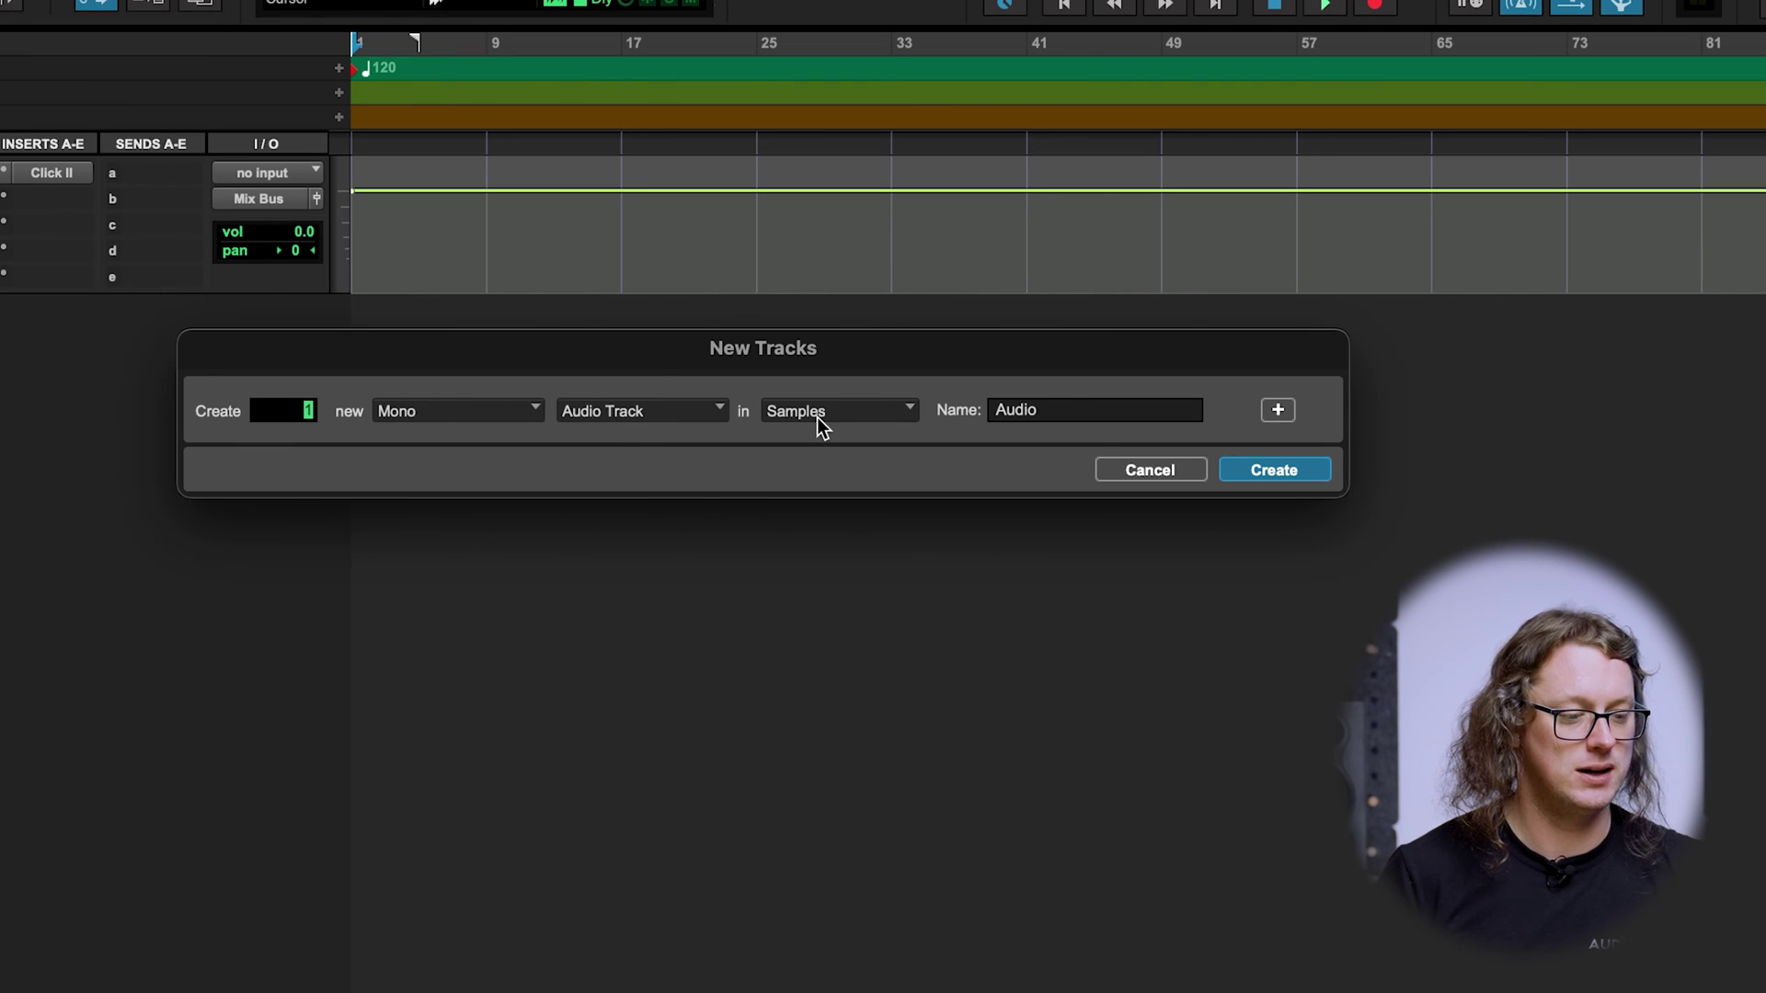
pyautogui.click(1066, 411)
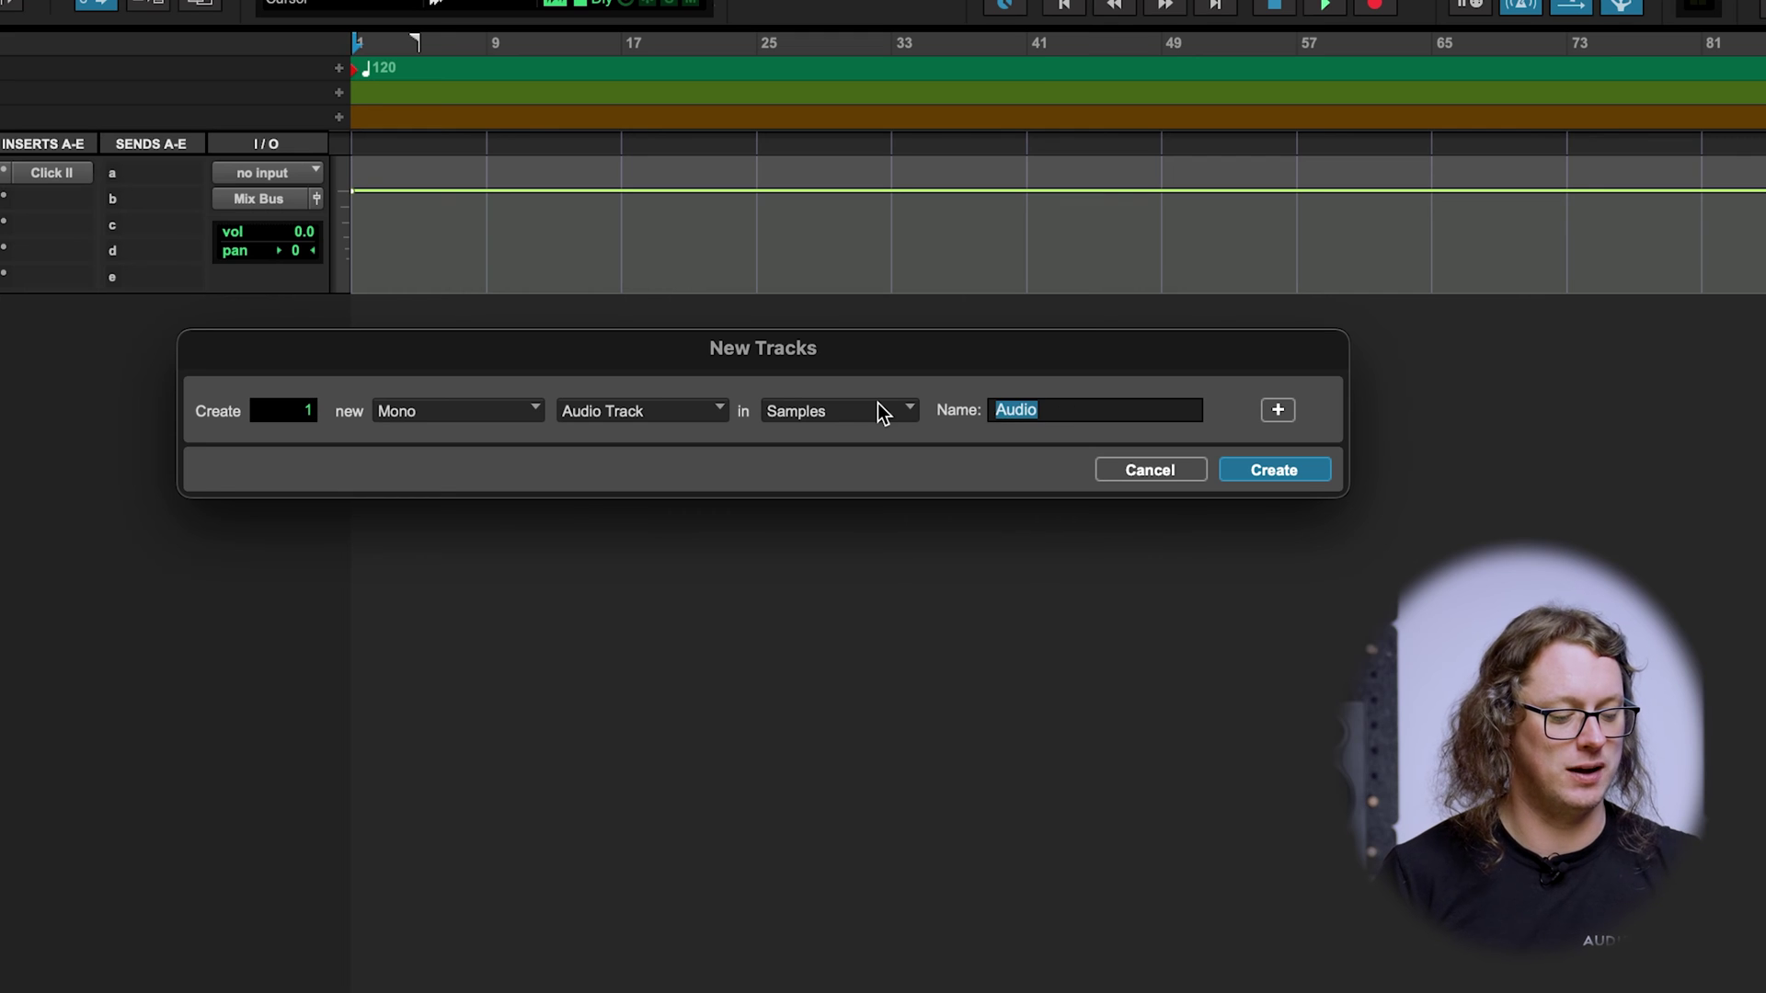
pyautogui.write('Mic1')
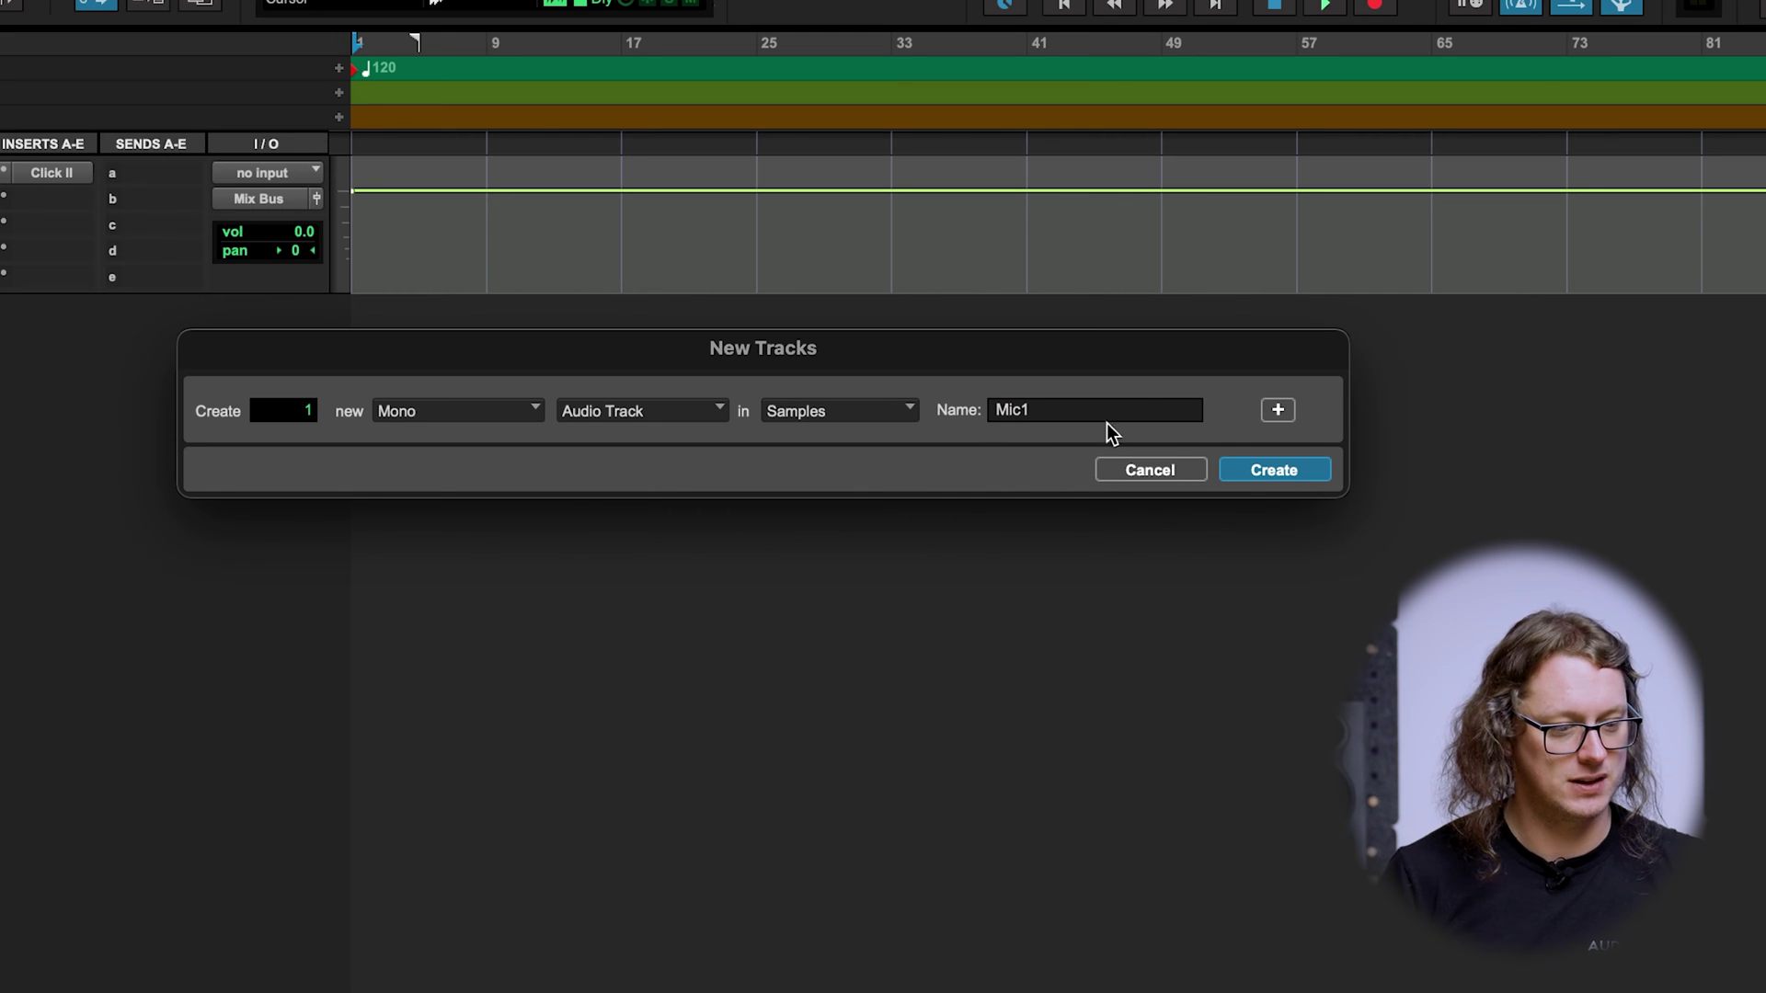
pyautogui.click(1273, 470)
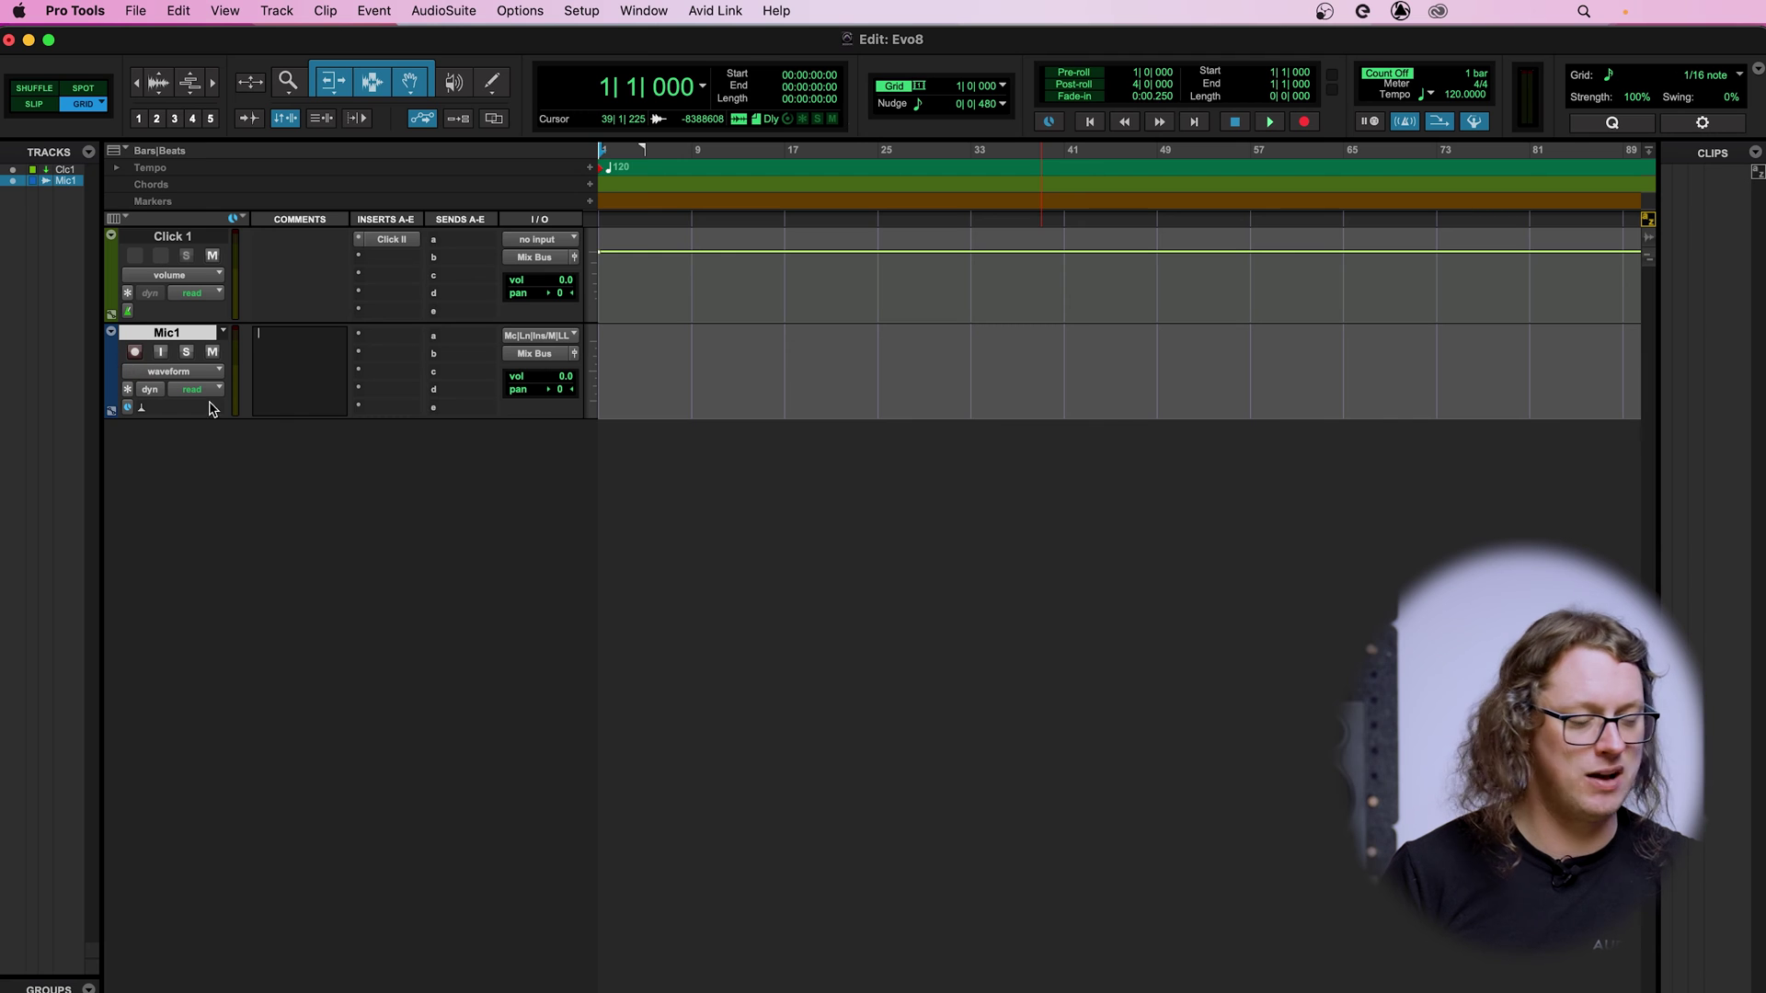
# Record-arm the Mic1 track and toggle its input monitoring on, then back off
pyautogui.click(136, 353)
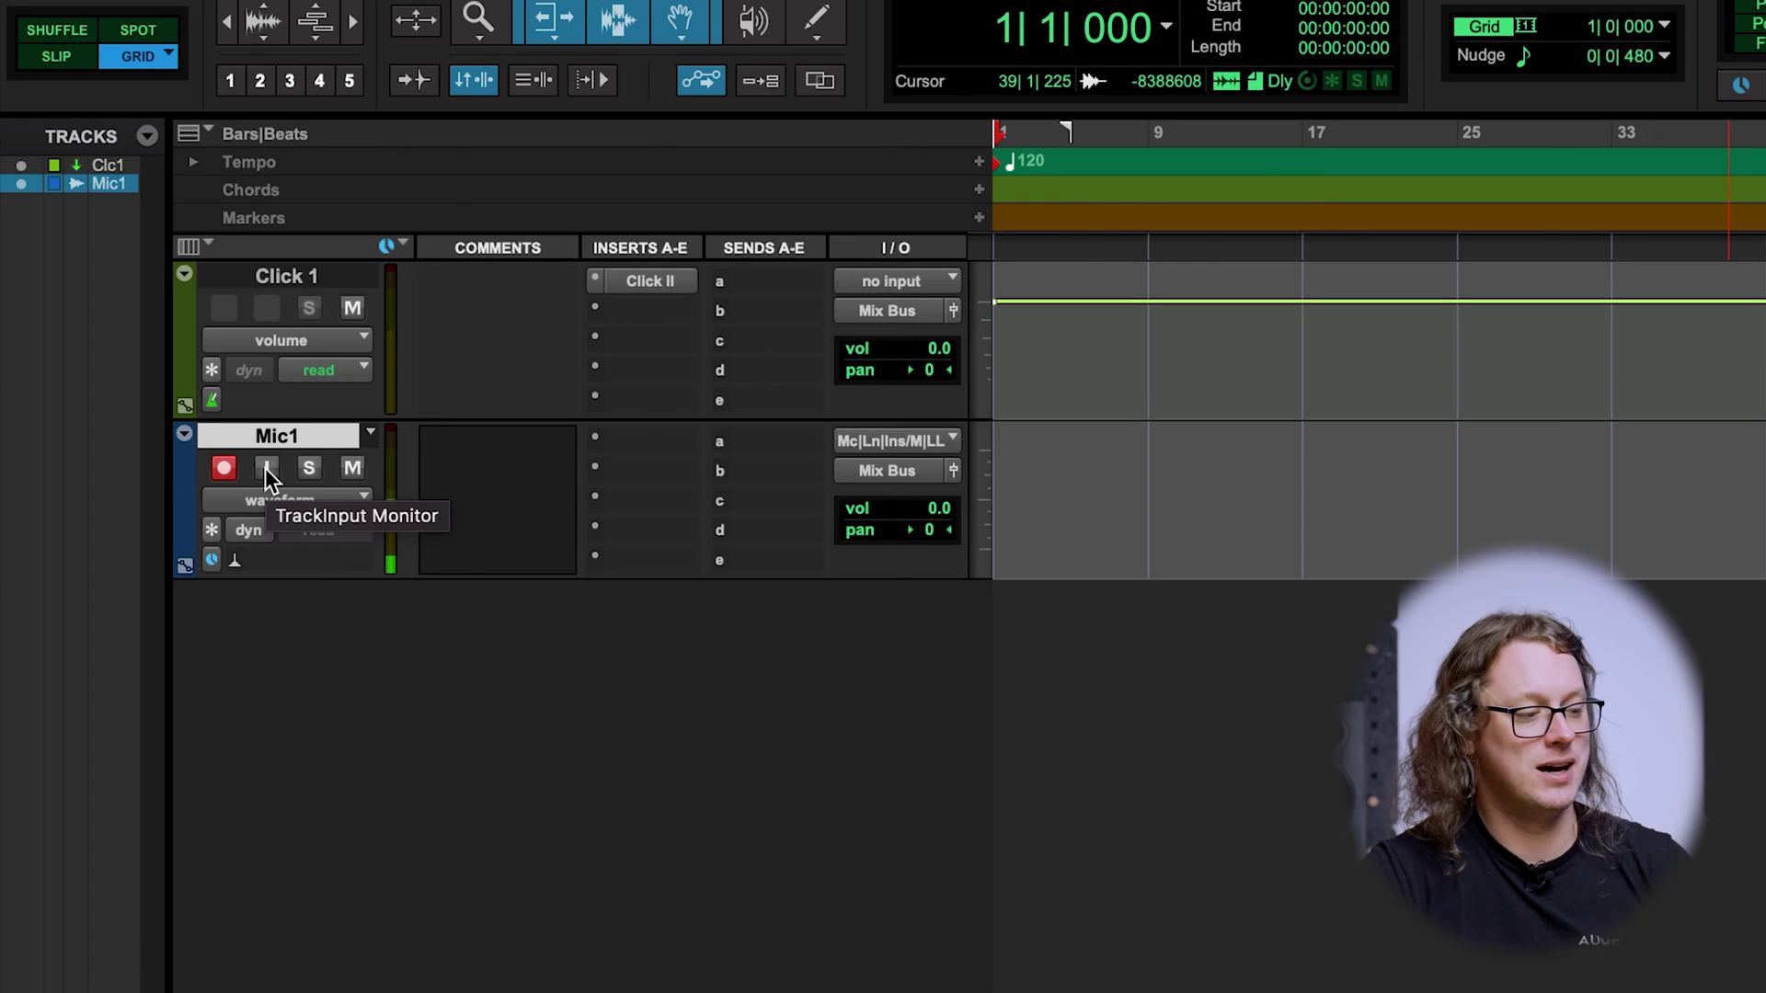
pyautogui.click(265, 467)
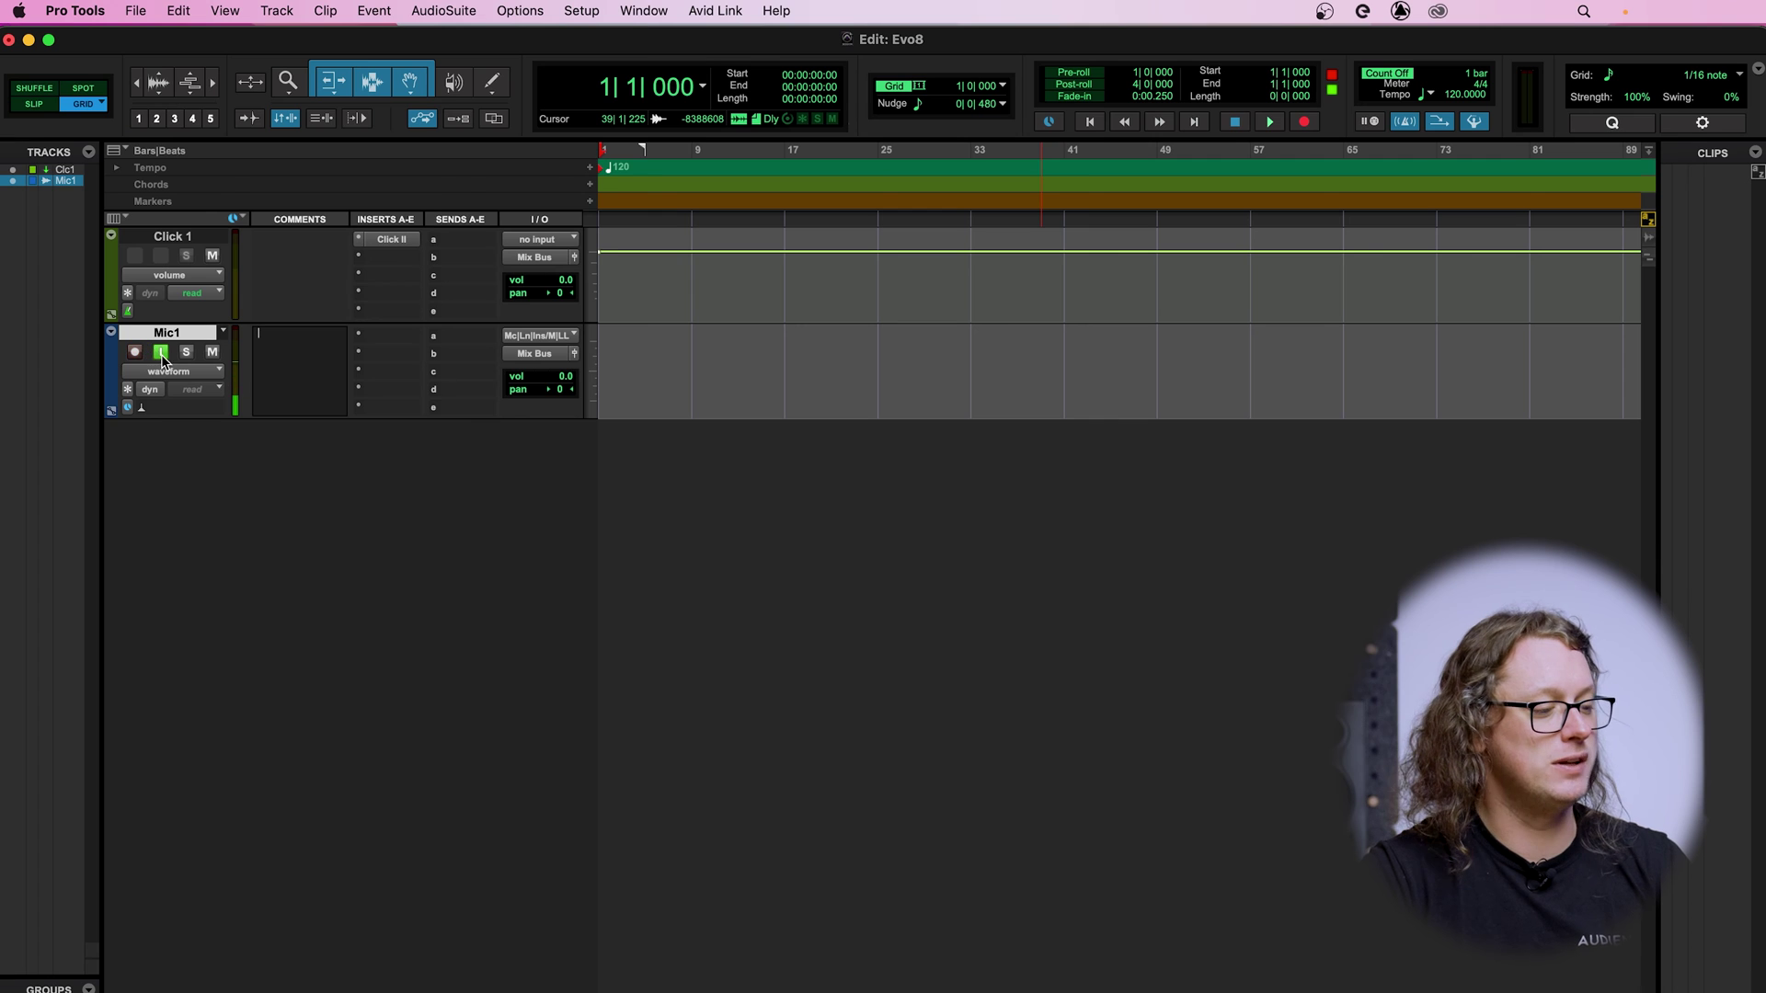
pyautogui.click(161, 352)
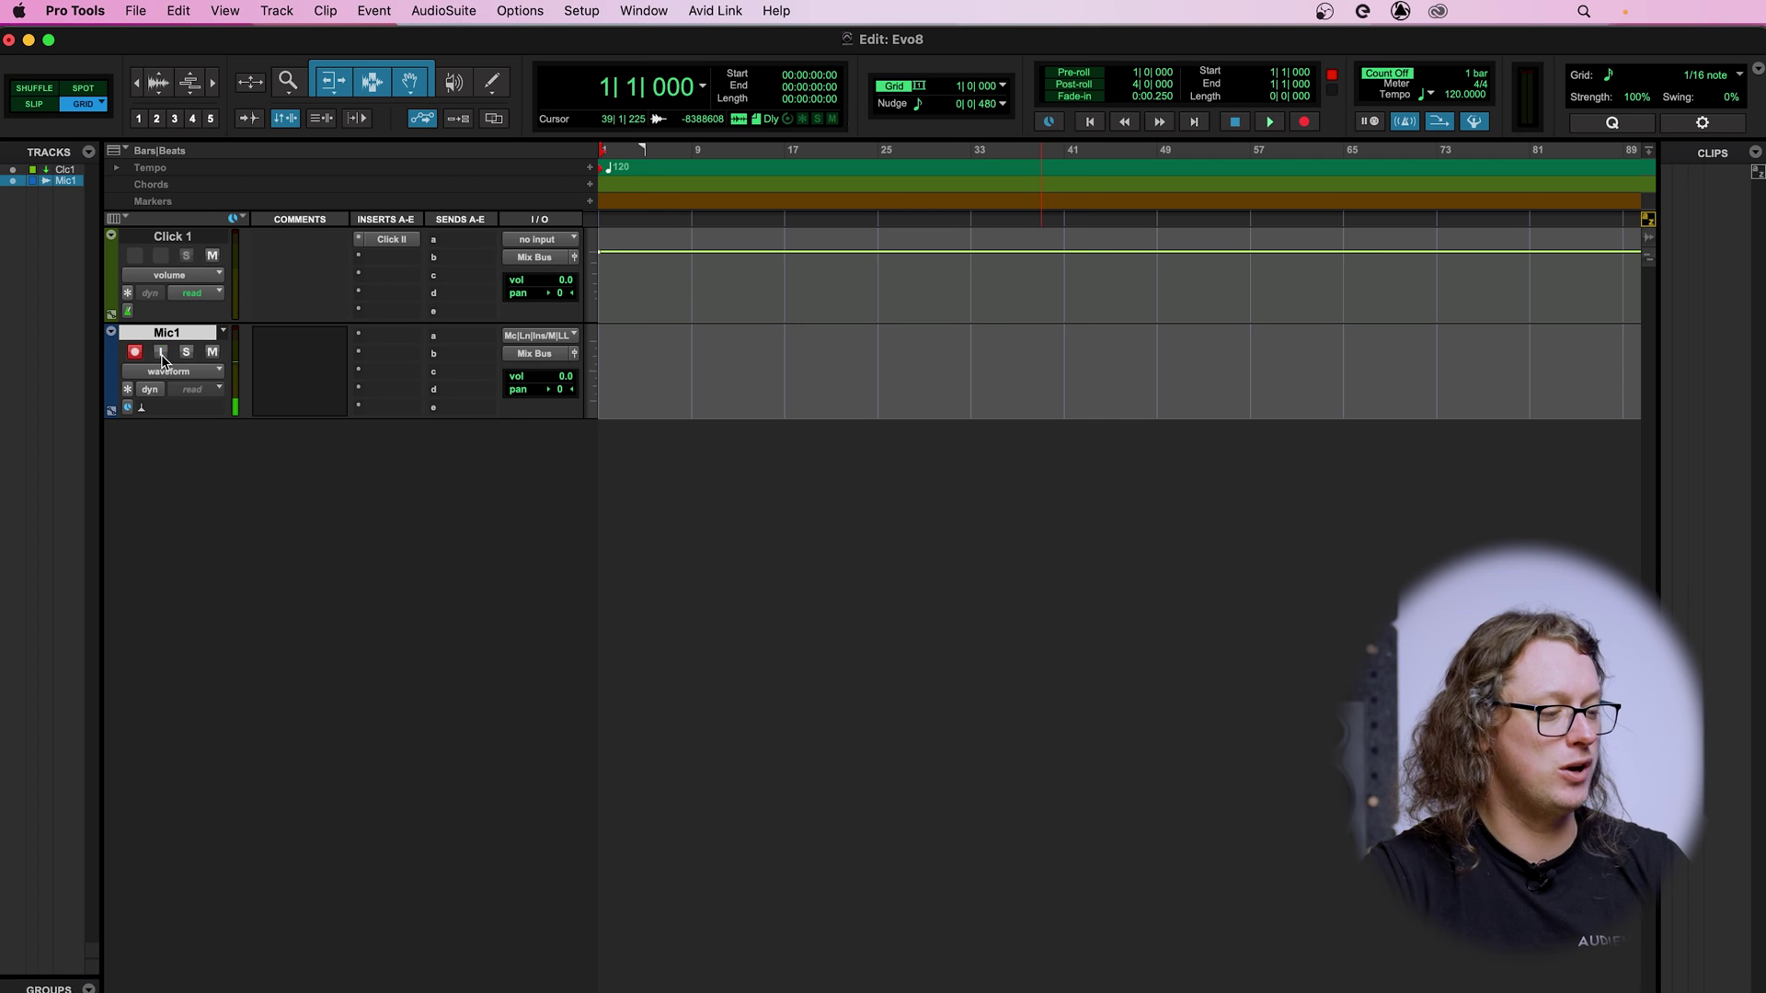
pyautogui.click(1363, 9)
# In EVO Control, switch the main knob to monitor mix mode blending mic and playback
pyautogui.click(1363, 38)
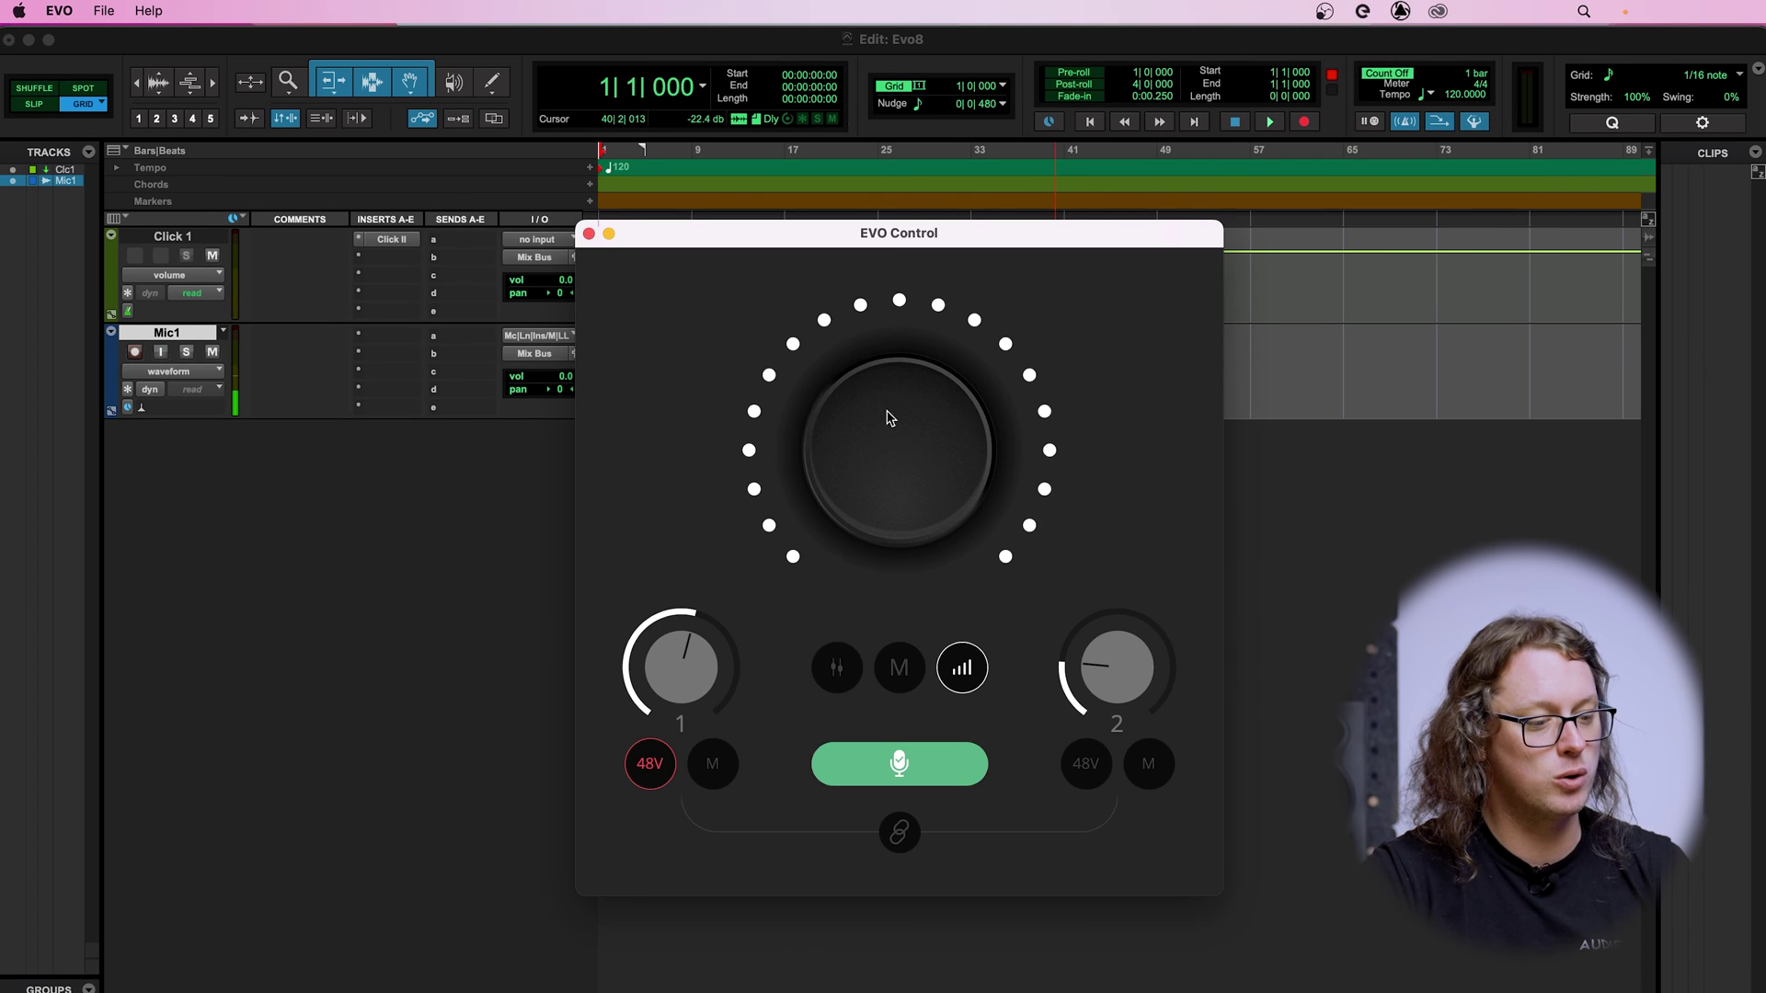
pyautogui.click(828, 668)
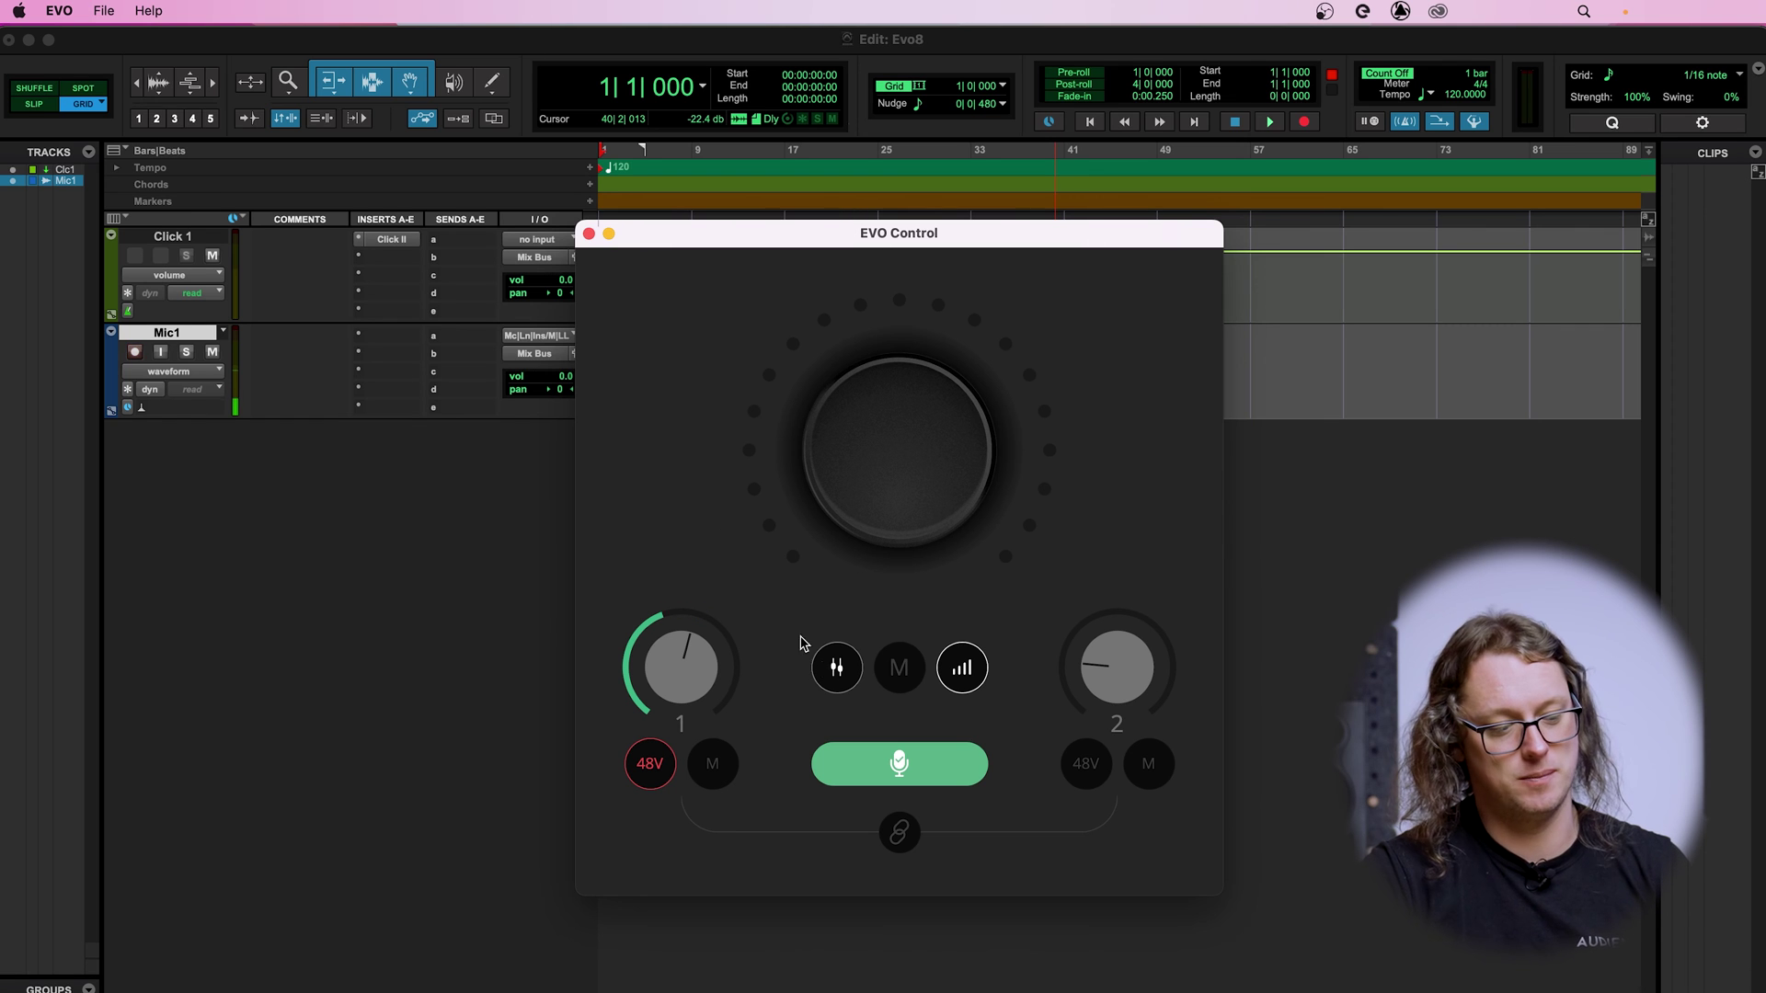
pyautogui.click(832, 685)
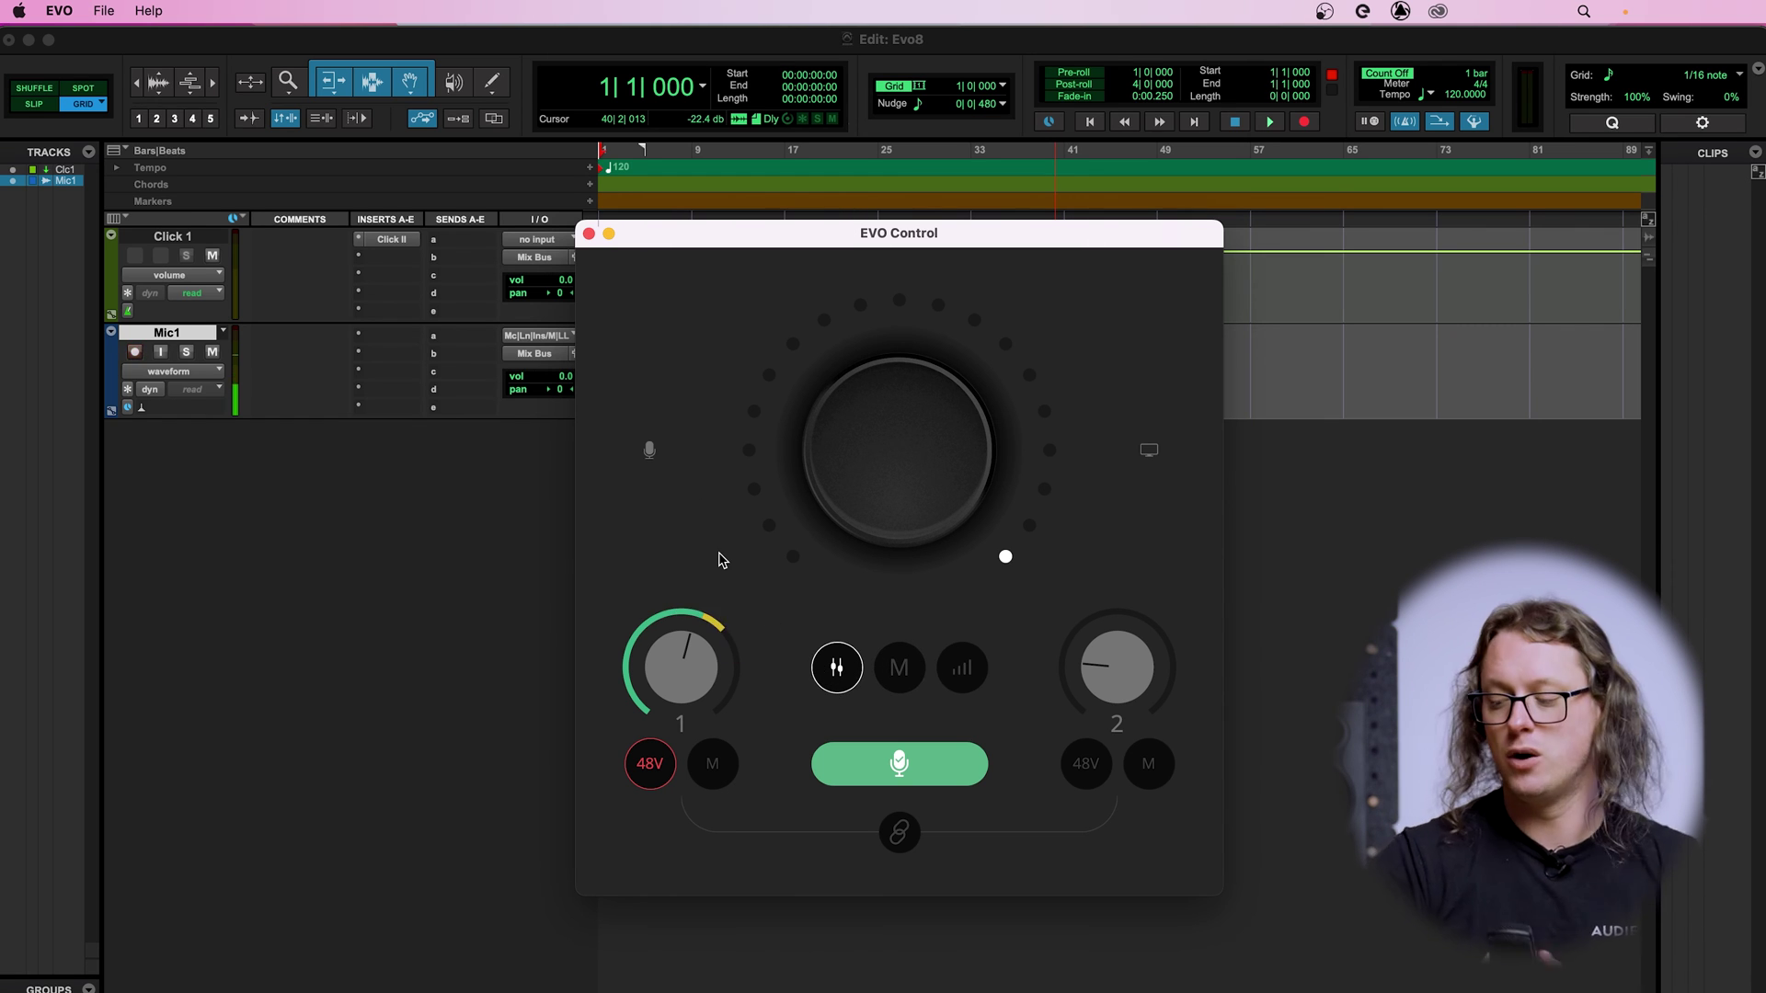